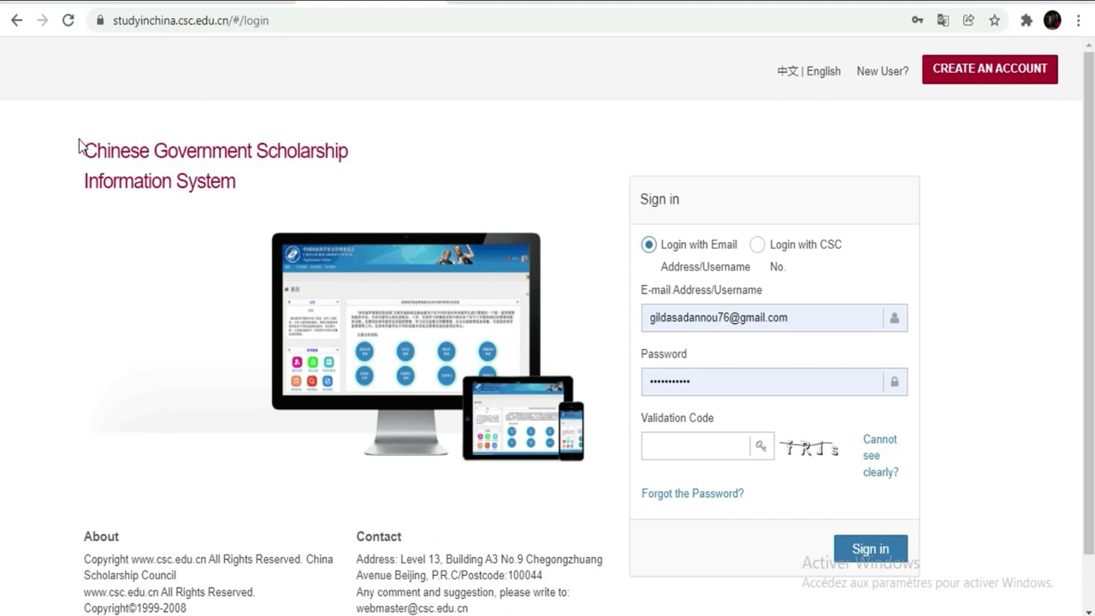
# Step: Open the account registration form of the Chinese Government Scholarship Information System
pyautogui.moveTo(79, 144); pyautogui.dragTo(166, 154)
pyautogui.click(166, 154)
pyautogui.moveTo(240, 191); pyautogui.dragTo(83, 147)
pyautogui.click(83, 151)
pyautogui.click(964, 75)
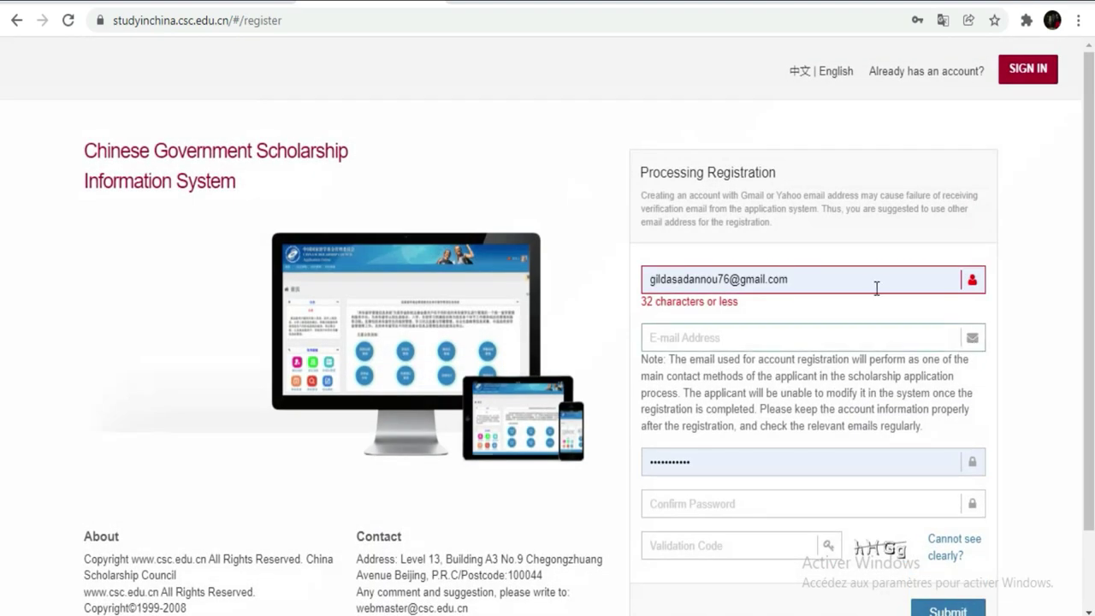
# Step: Open the on-screen keyboard and place it beside the registration form so the form fields stay uncovered
pyautogui.press('ctrl+super+o')
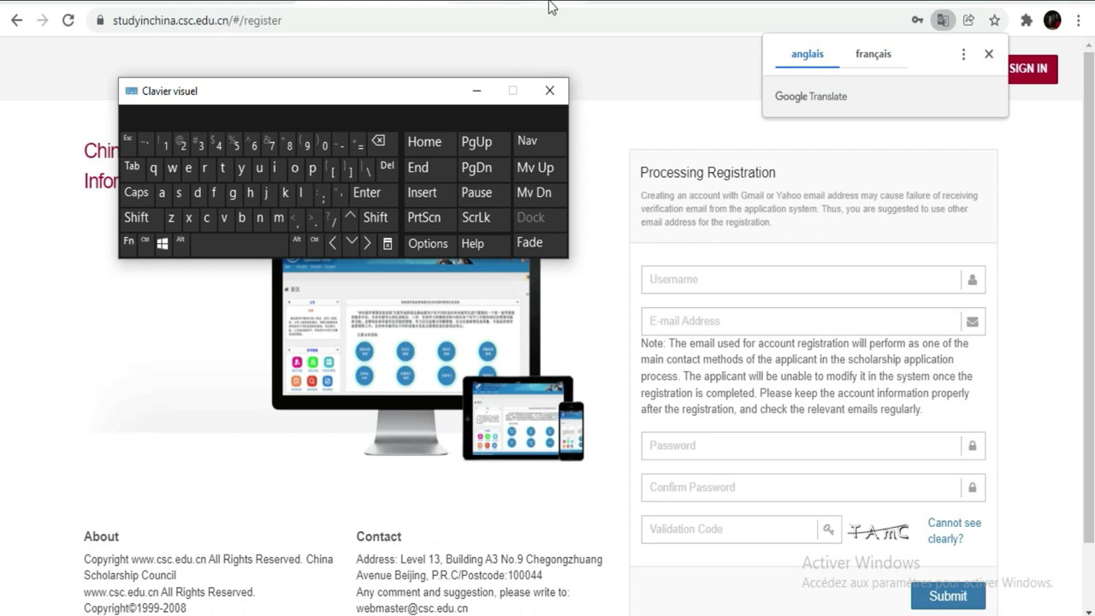
pyautogui.moveTo(431, 100); pyautogui.dragTo(455, 278)
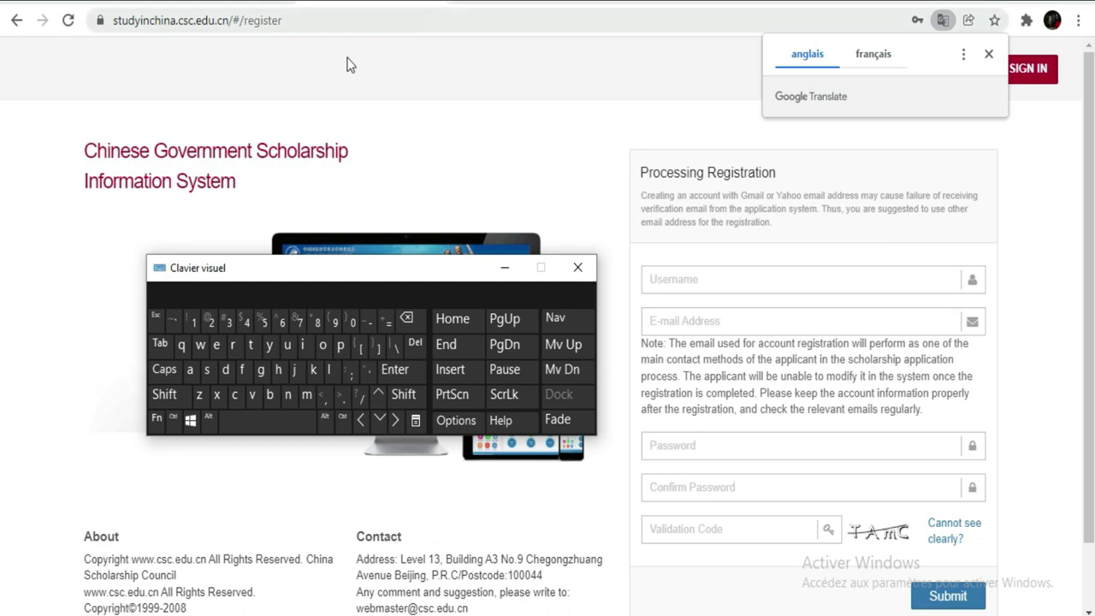
pyautogui.click(80, 151)
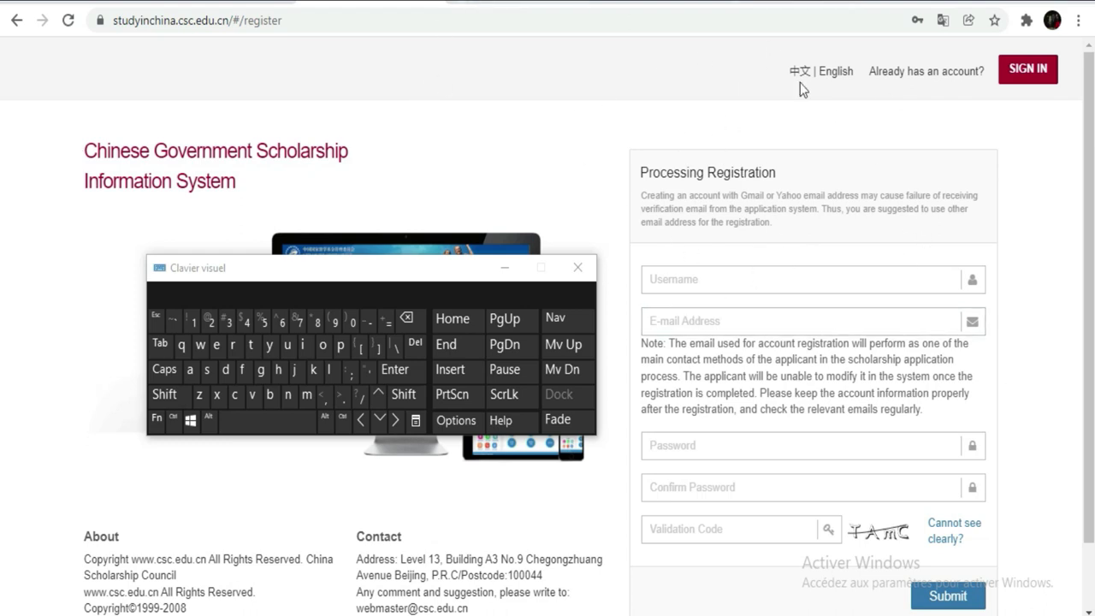
pyautogui.click(631, 3)
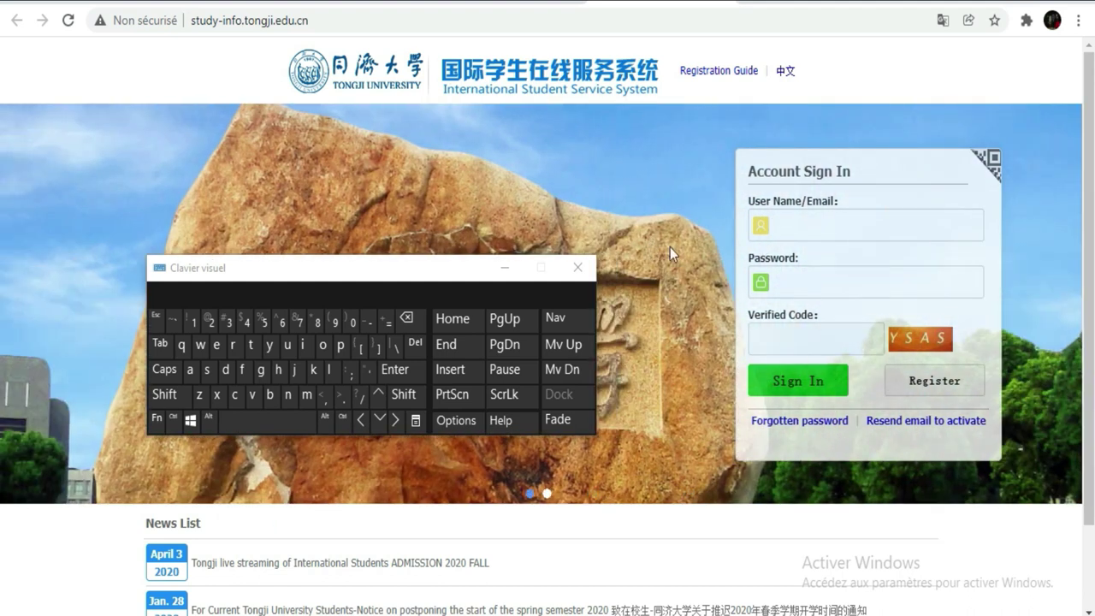
pyautogui.click(406, 2)
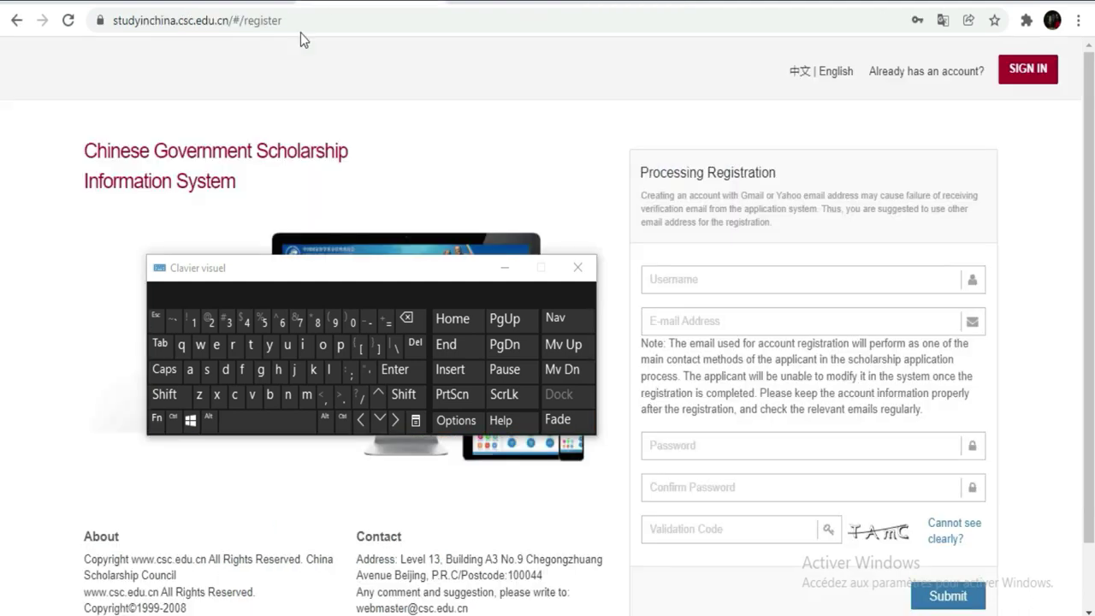
pyautogui.click(781, 271)
pyautogui.moveTo(432, 271); pyautogui.dragTo(413, 125)
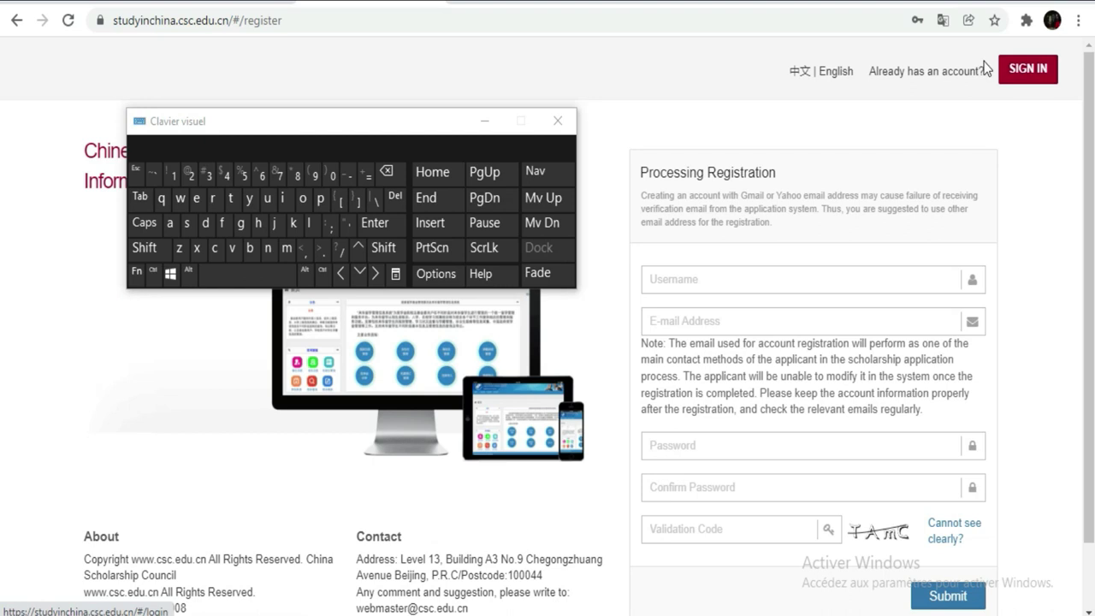
# Step: Enter the applicant's username in the registration form using the on-screen keyboard
pyautogui.click(690, 280)
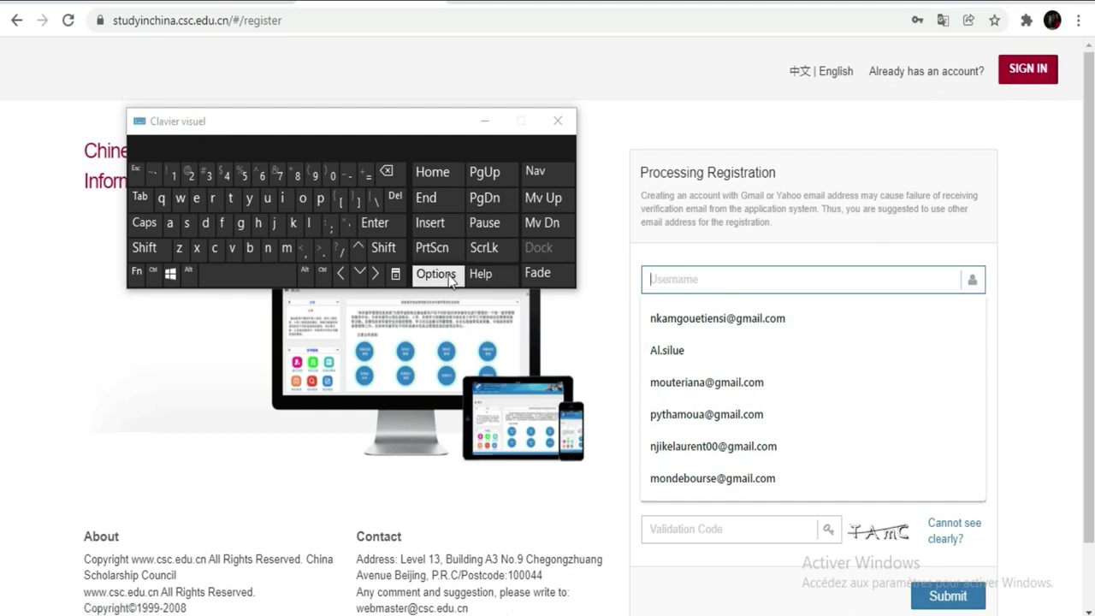
pyautogui.click(682, 275)
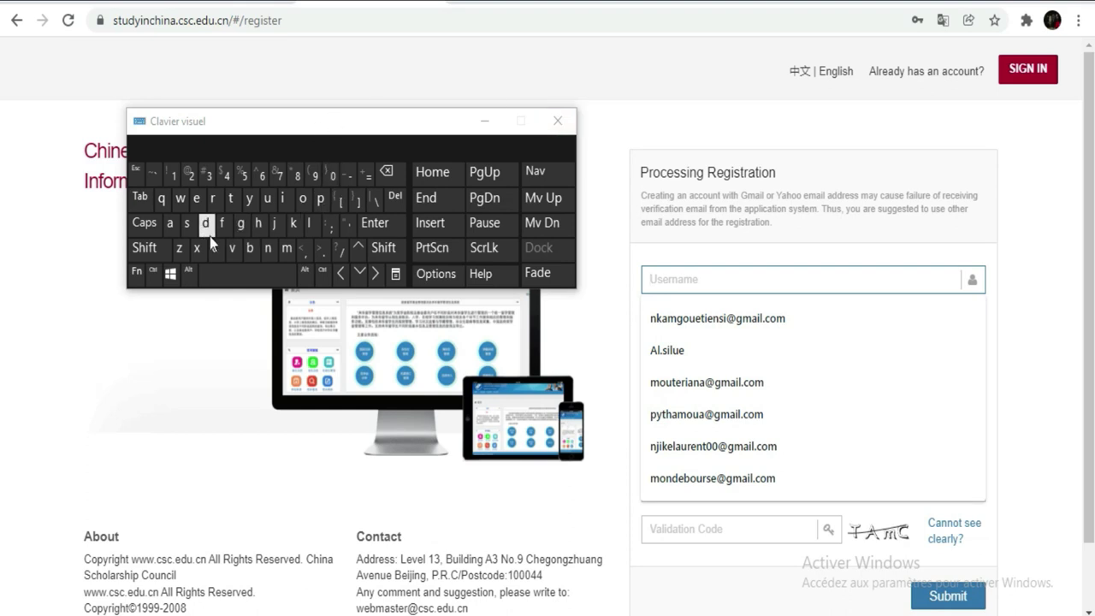
pyautogui.click(145, 247)
pyautogui.click(321, 203)
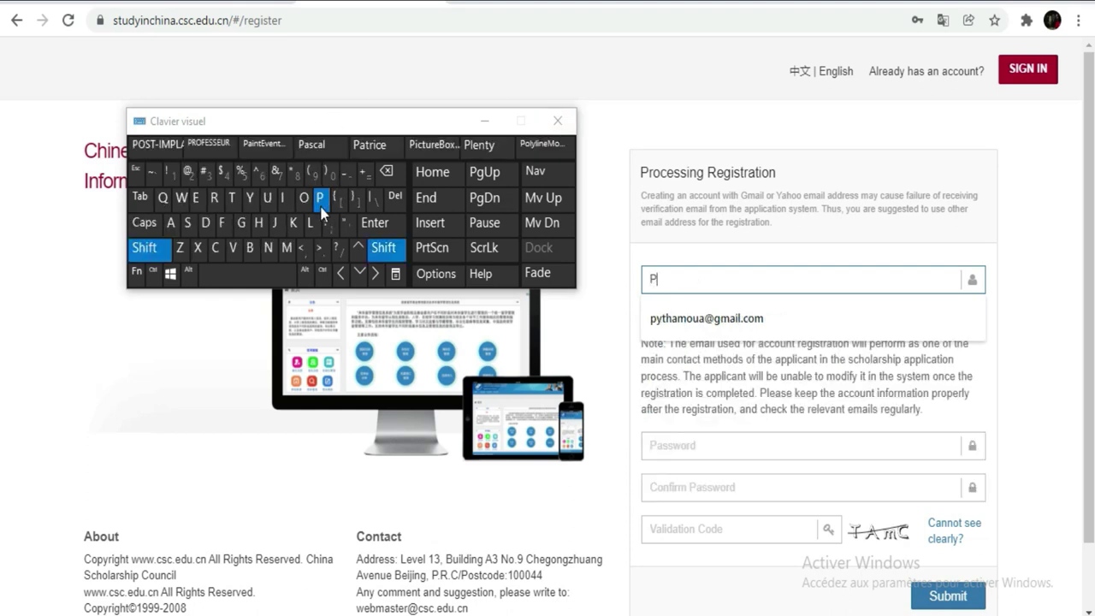
pyautogui.click(250, 204)
pyautogui.click(232, 204)
pyautogui.click(259, 224)
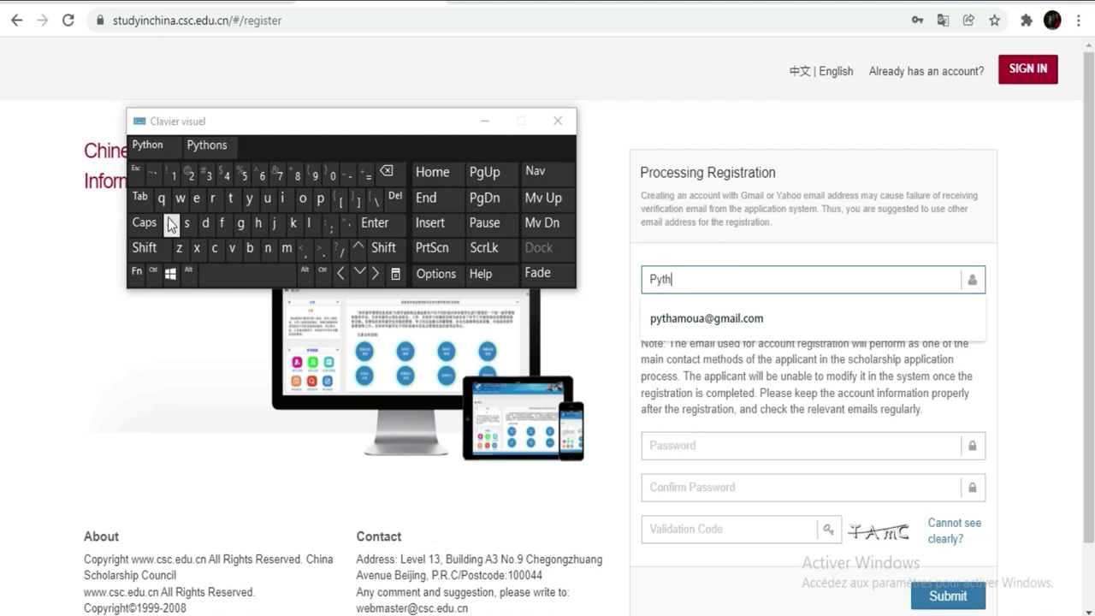
pyautogui.click(169, 224)
pyautogui.click(611, 287)
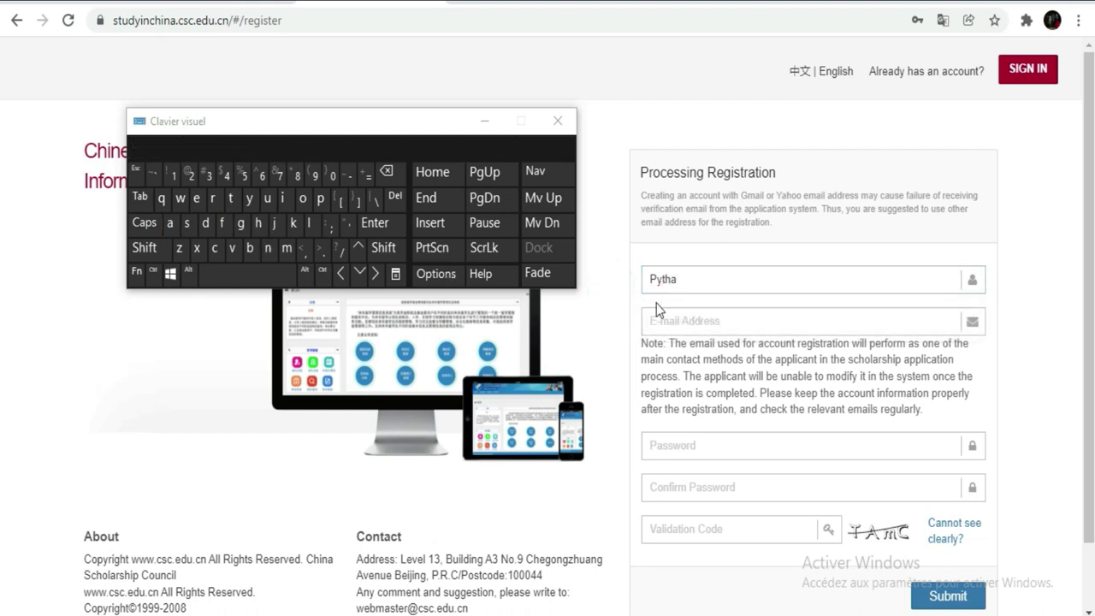
# Step: Fill in the applicant's e-mail address, choosing the matching saved suggestion
pyautogui.click(693, 323)
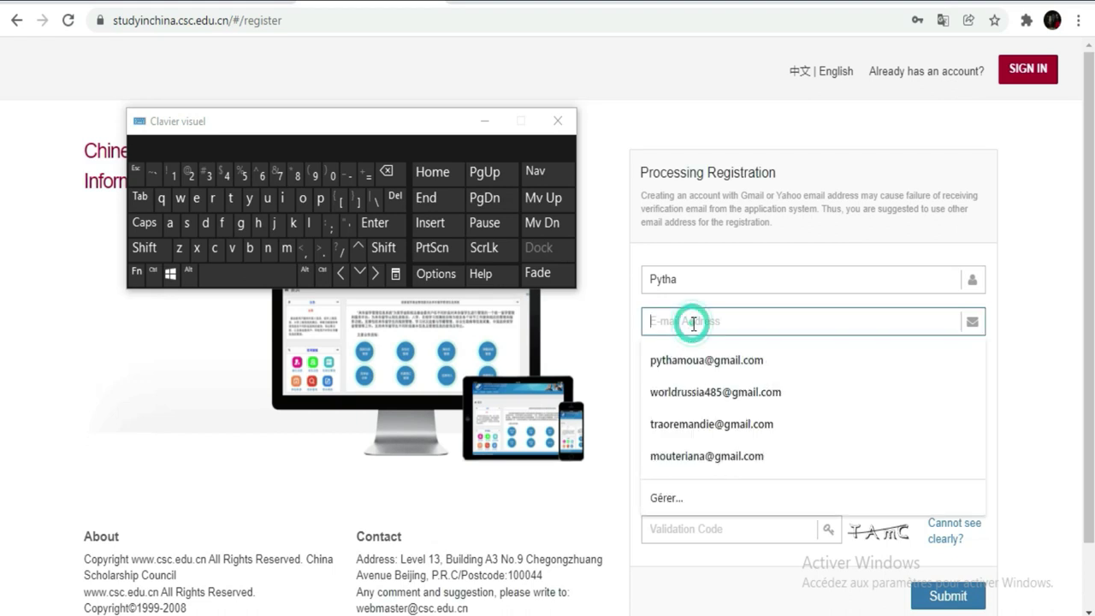
pyautogui.click(286, 250)
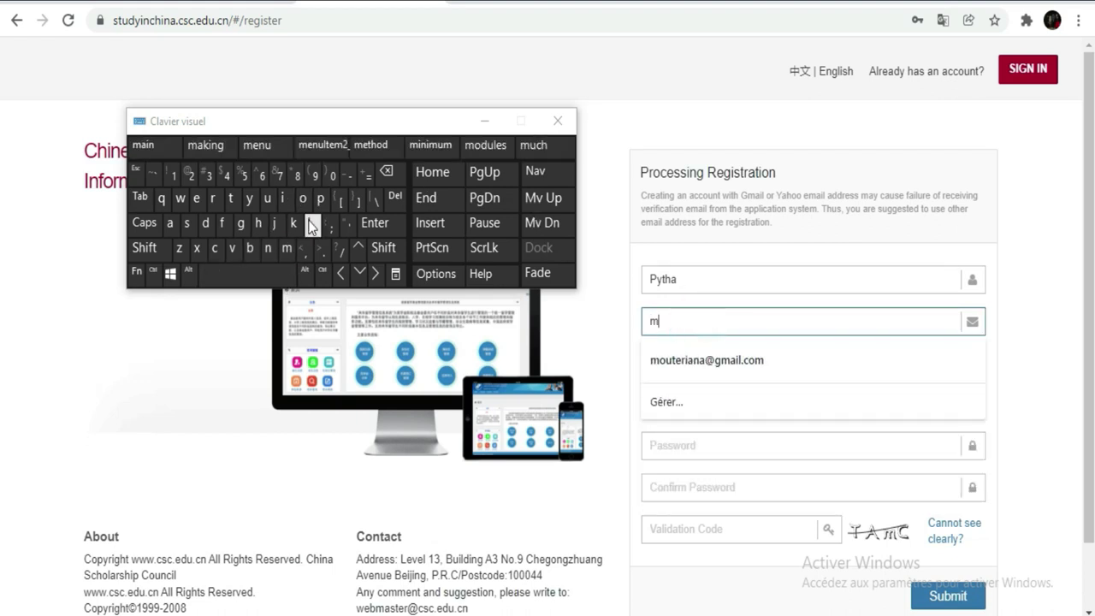
pyautogui.click(305, 203)
pyautogui.click(268, 248)
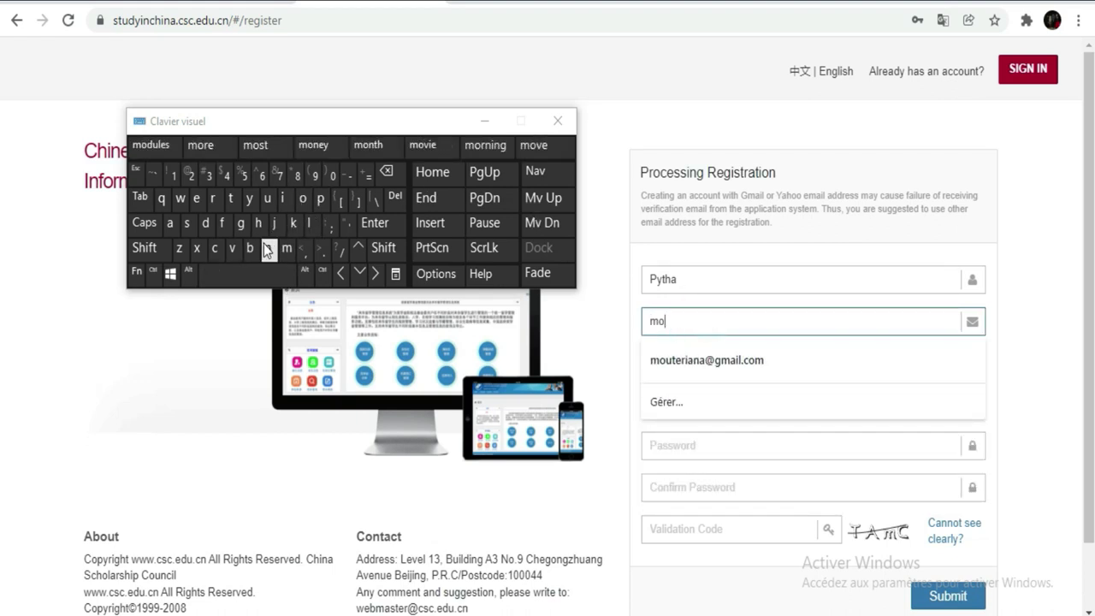
pyautogui.click(206, 224)
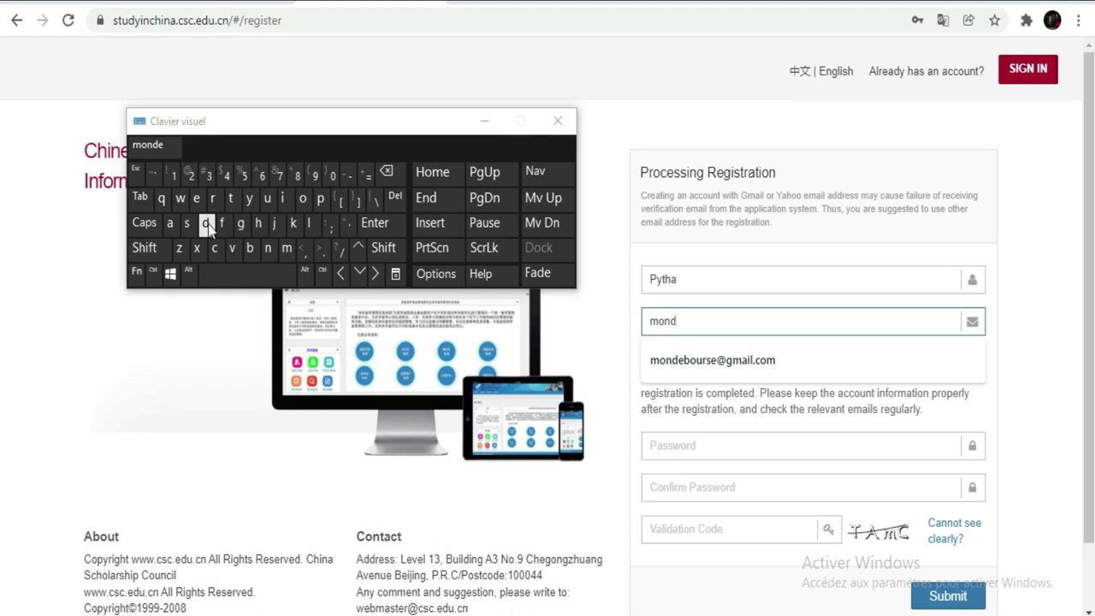
pyautogui.click(680, 360)
# Step: Enter the account password in the Password field of the registration form
pyautogui.click(732, 445)
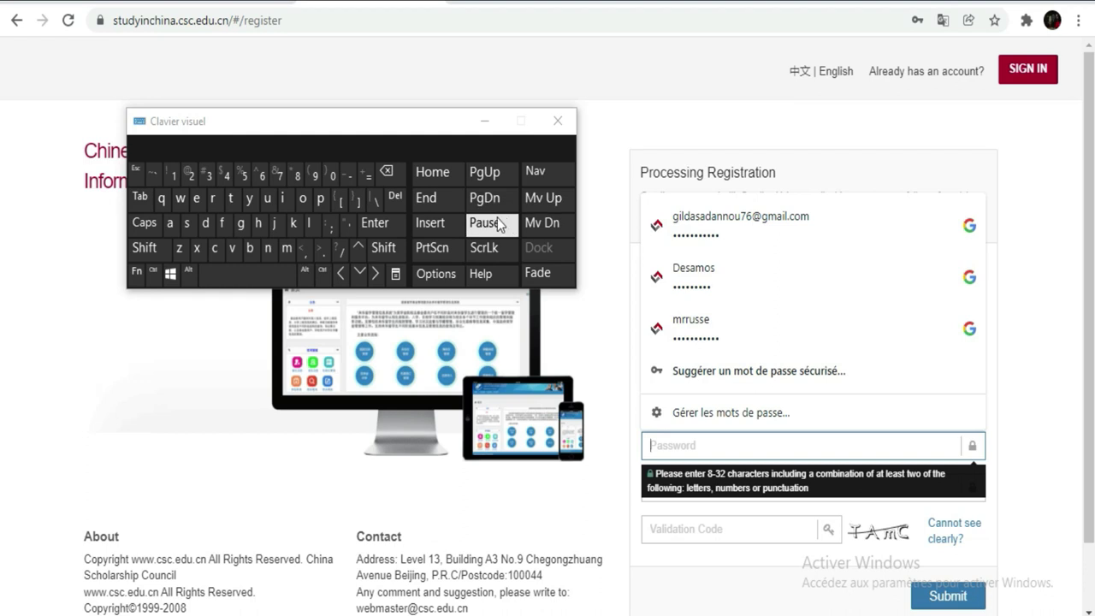
pyautogui.click(144, 247)
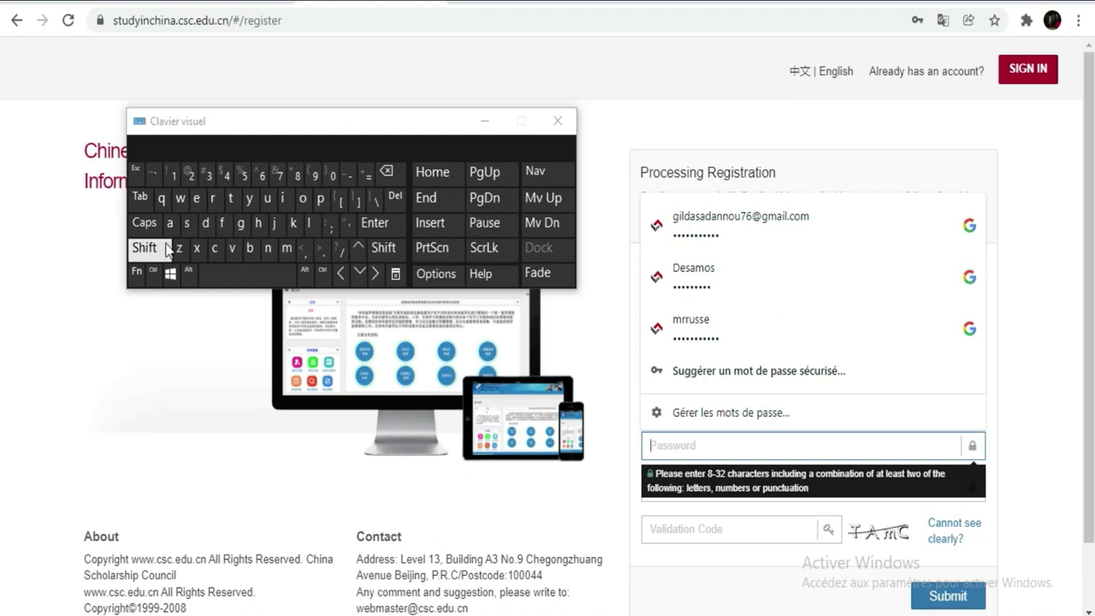
pyautogui.click(304, 198)
pyautogui.click(284, 198)
pyautogui.click(285, 198)
pyautogui.click(267, 248)
pyautogui.click(302, 198)
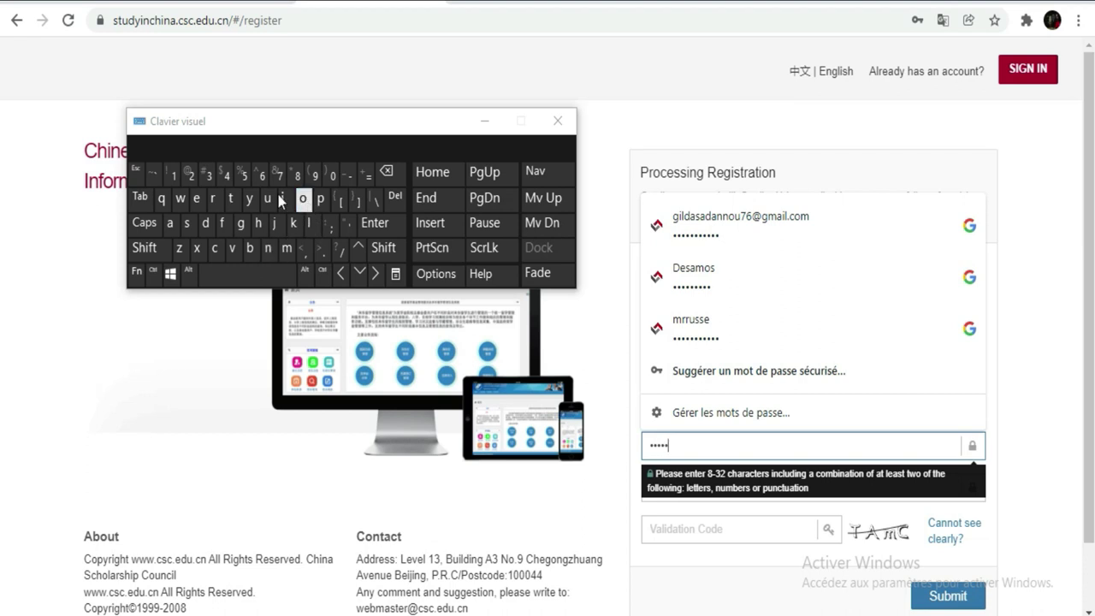
pyautogui.click(187, 225)
pyautogui.click(190, 174)
pyautogui.click(332, 174)
pyautogui.click(172, 176)
# Step: Try to repeat the account password in the Confirm Password field
pyautogui.click(647, 488)
pyautogui.click(651, 491)
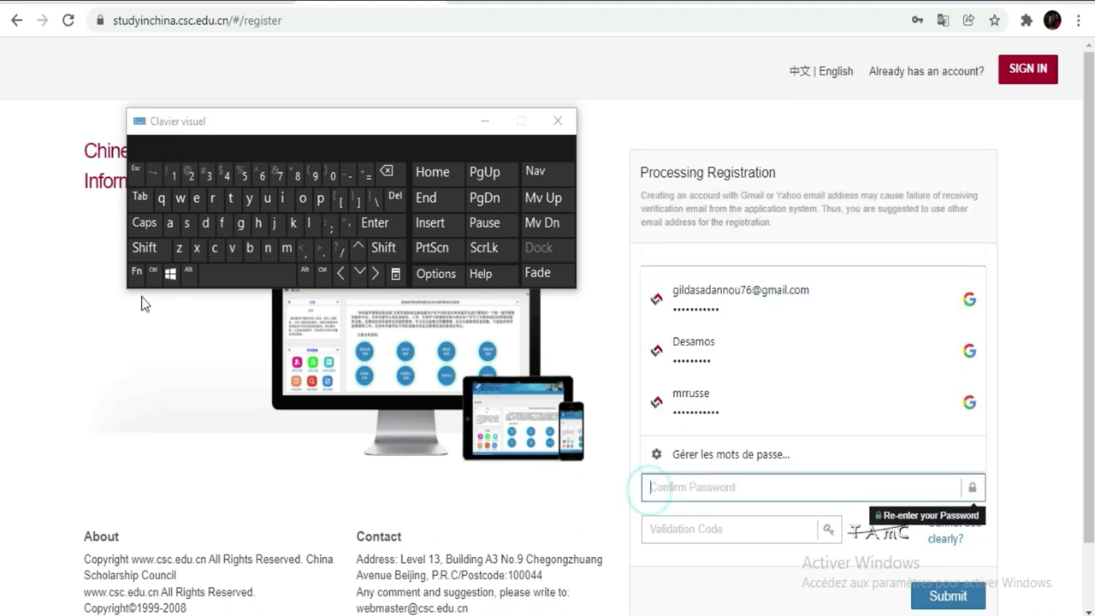
pyautogui.click(144, 248)
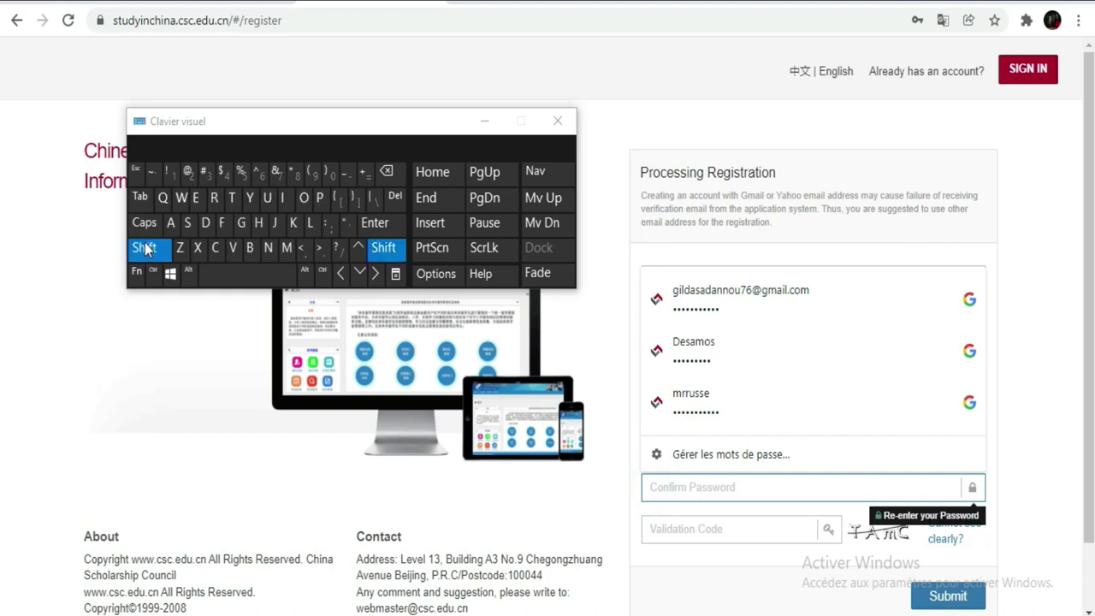
pyautogui.click(313, 195)
pyautogui.click(283, 220)
pyautogui.click(283, 196)
pyautogui.click(272, 247)
pyautogui.click(302, 198)
pyautogui.click(283, 198)
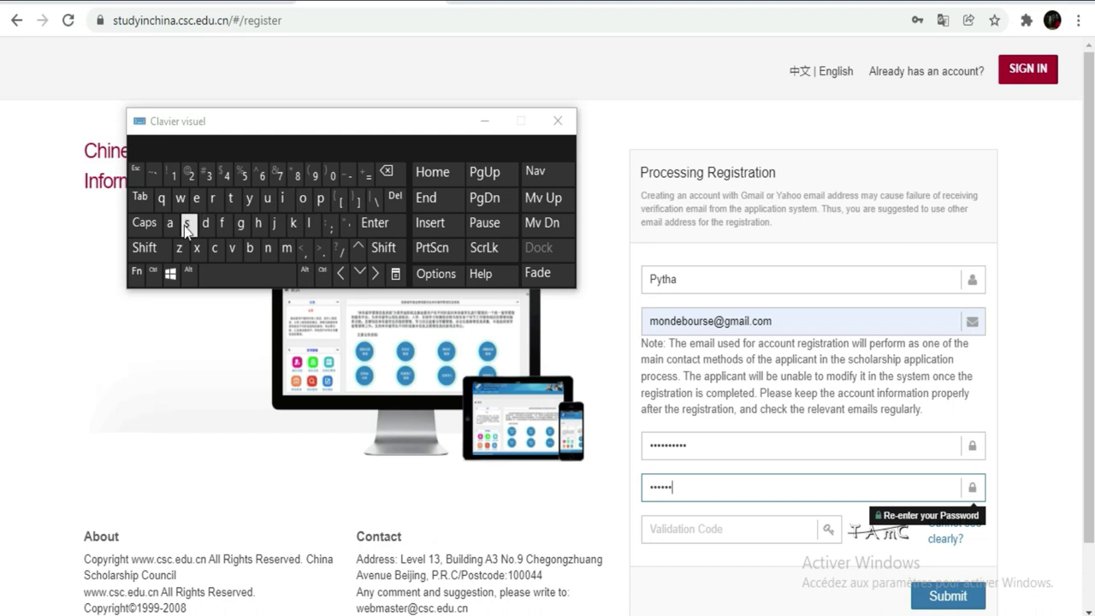
pyautogui.click(334, 176)
pyautogui.click(190, 175)
pyautogui.click(191, 176)
pyautogui.click(674, 529)
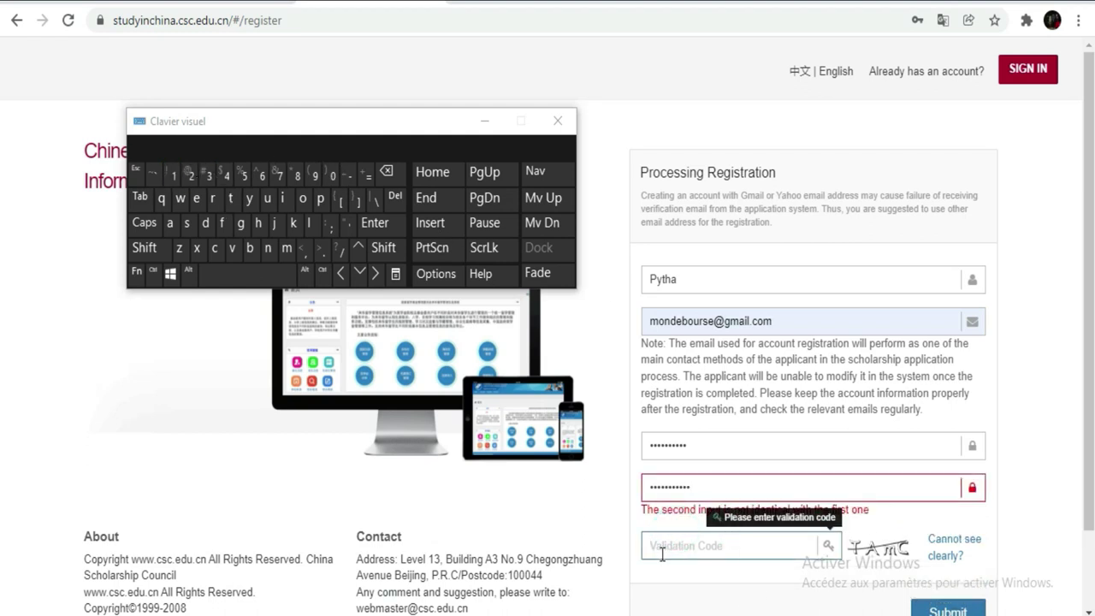
pyautogui.click(864, 515)
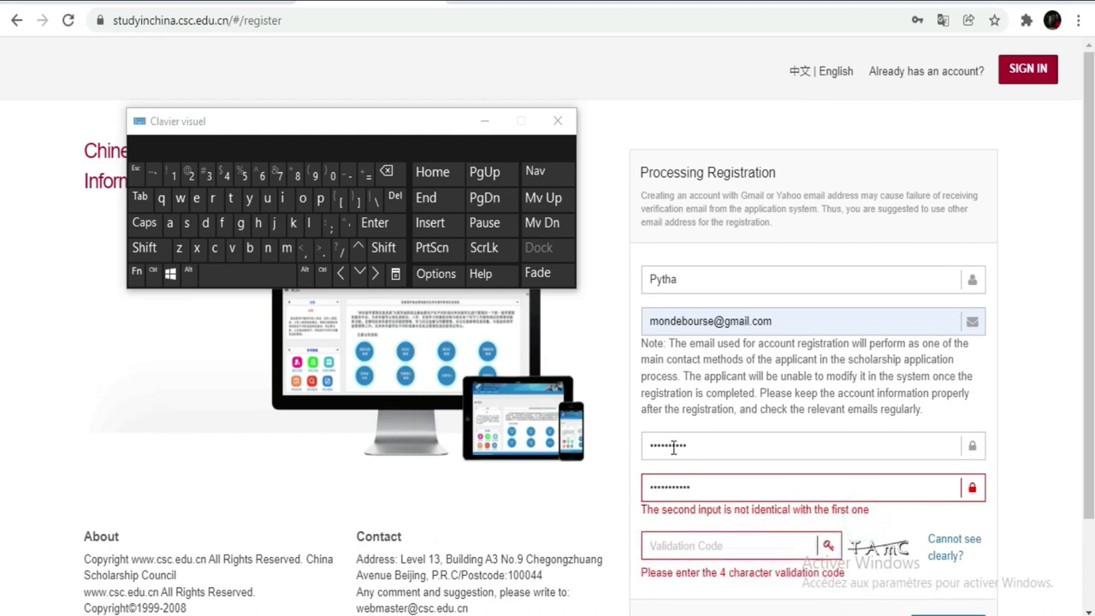
# Step: Replace the Confirm Password entry by entering the account password again
pyautogui.doubleClick(701, 487)
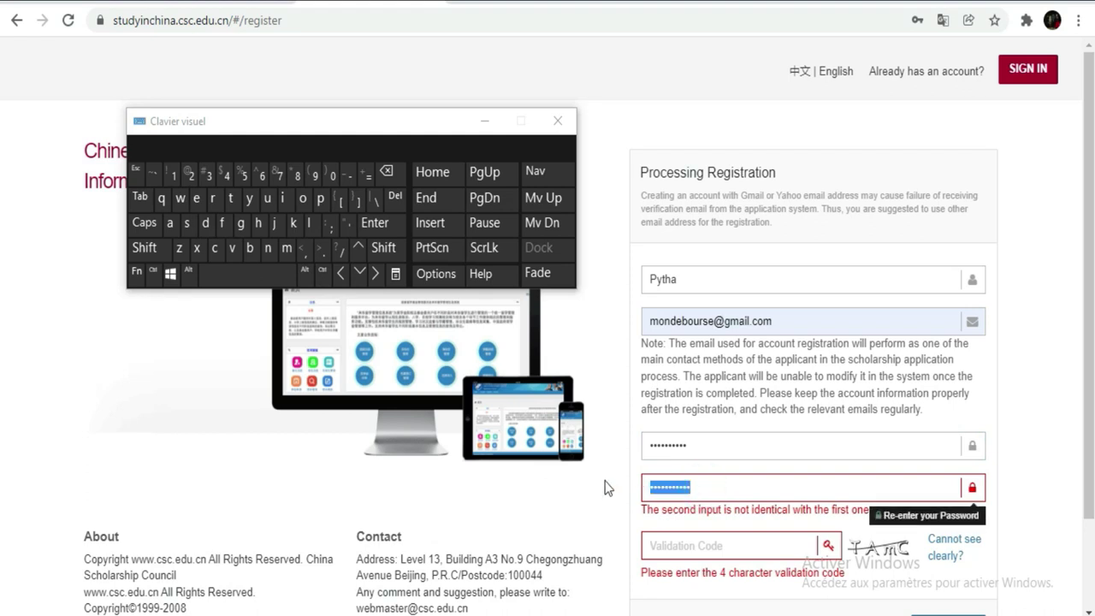
pyautogui.click(145, 248)
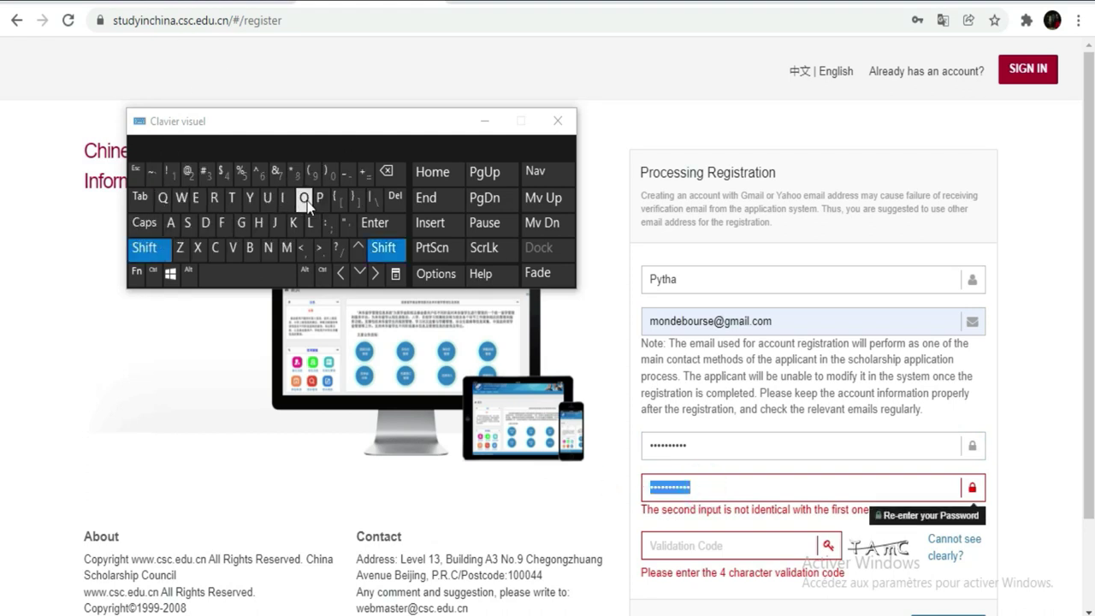
pyautogui.click(303, 199)
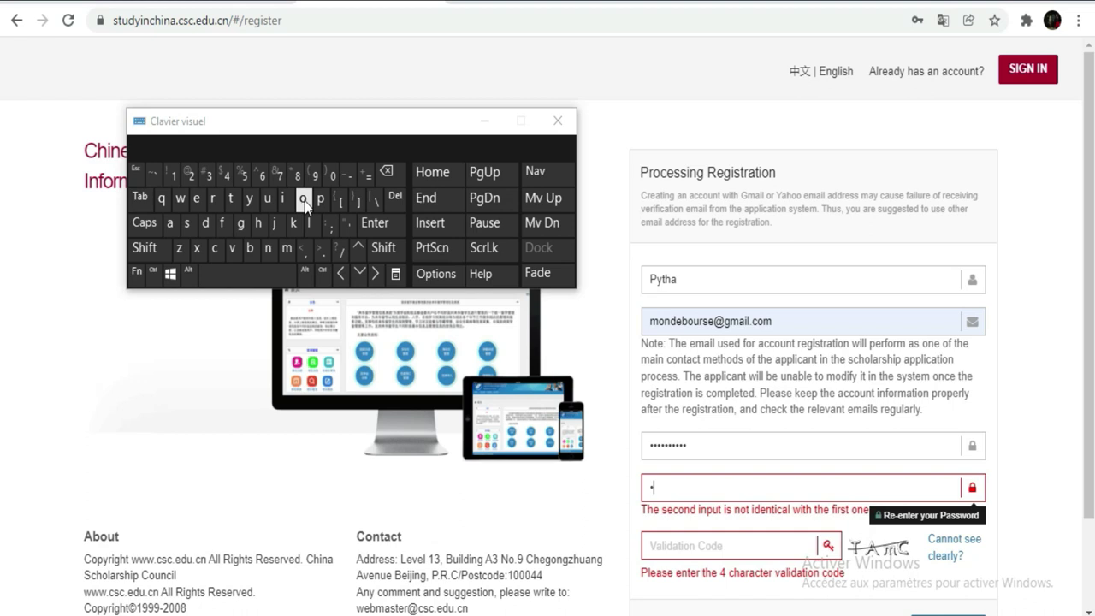
pyautogui.click(260, 225)
pyautogui.click(303, 198)
pyautogui.click(284, 197)
pyautogui.click(221, 225)
pyautogui.click(192, 176)
pyautogui.click(334, 177)
pyautogui.click(199, 175)
pyautogui.click(173, 175)
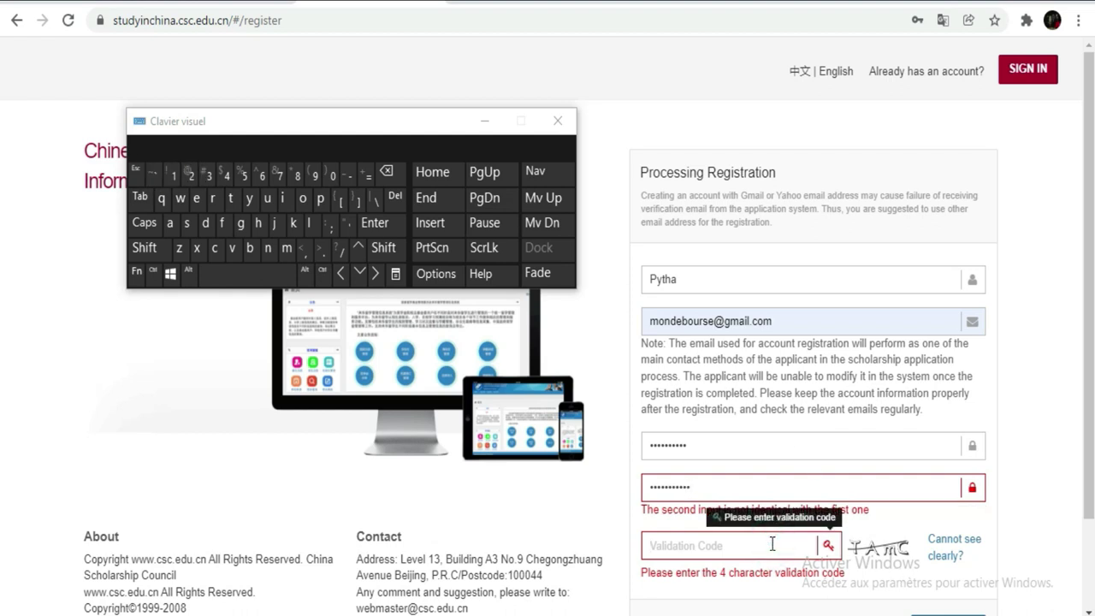
# Step: Enter the four-character validation code shown beside the Validation Code field, matching its upper and lower case
pyautogui.click(813, 547)
pyautogui.click(147, 252)
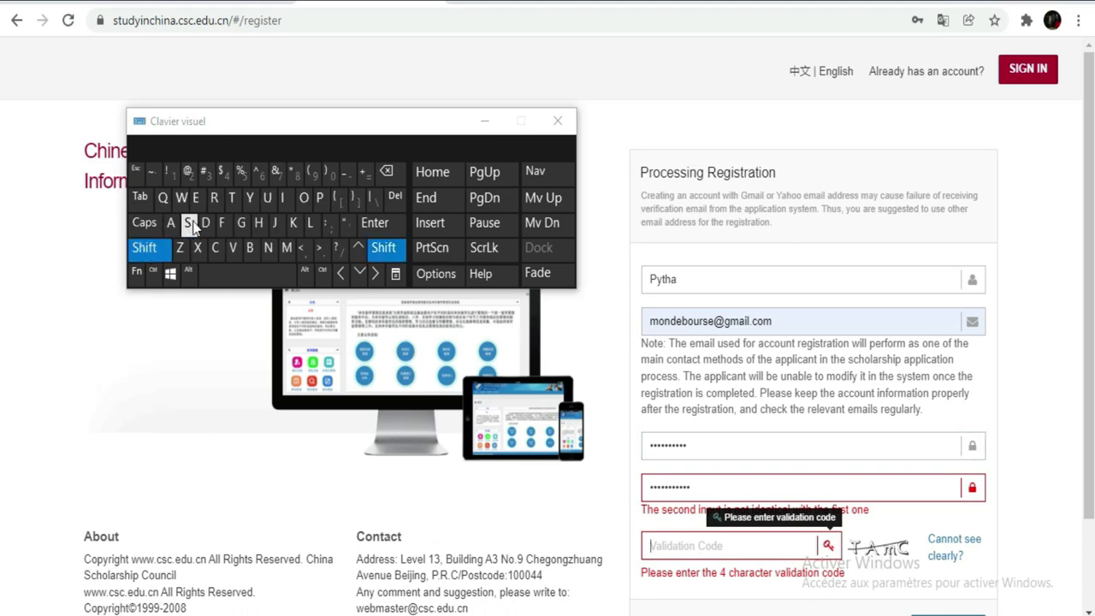
pyautogui.click(233, 205)
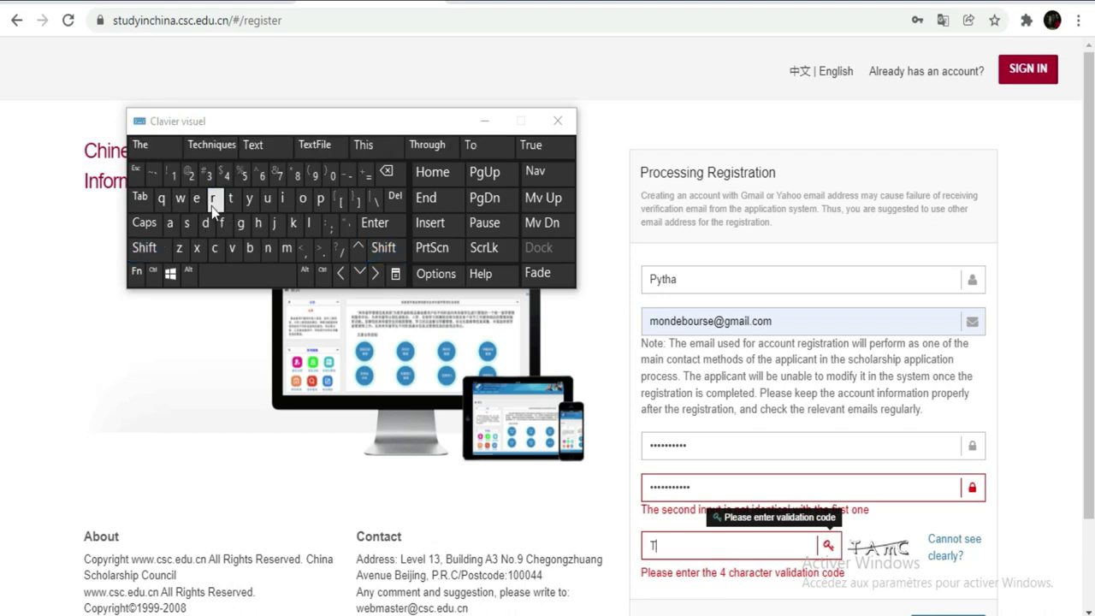
pyautogui.click(143, 256)
pyautogui.click(170, 224)
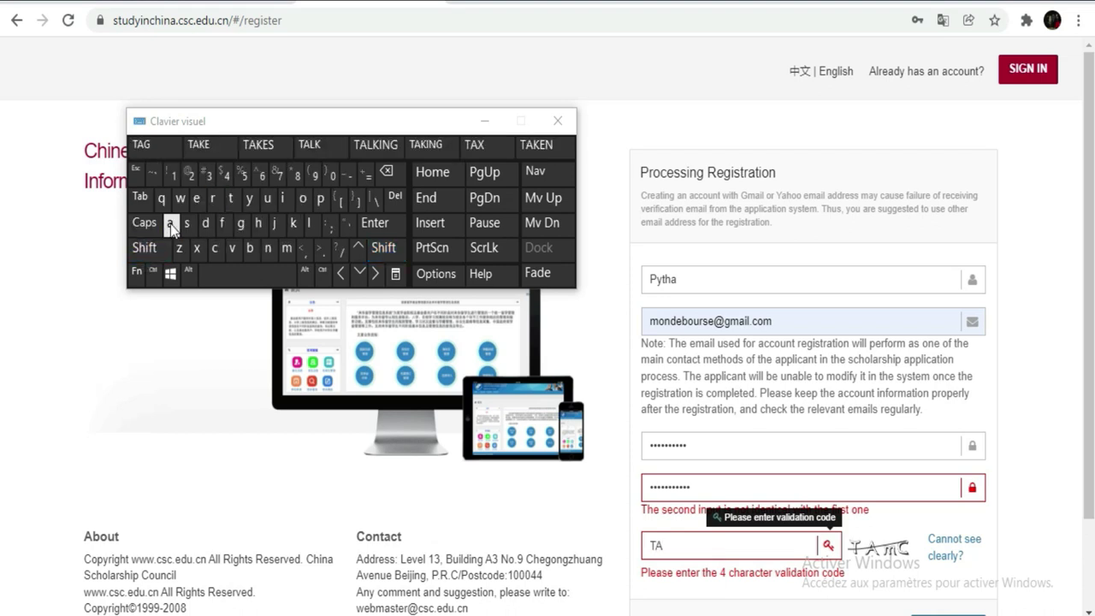
pyautogui.click(290, 256)
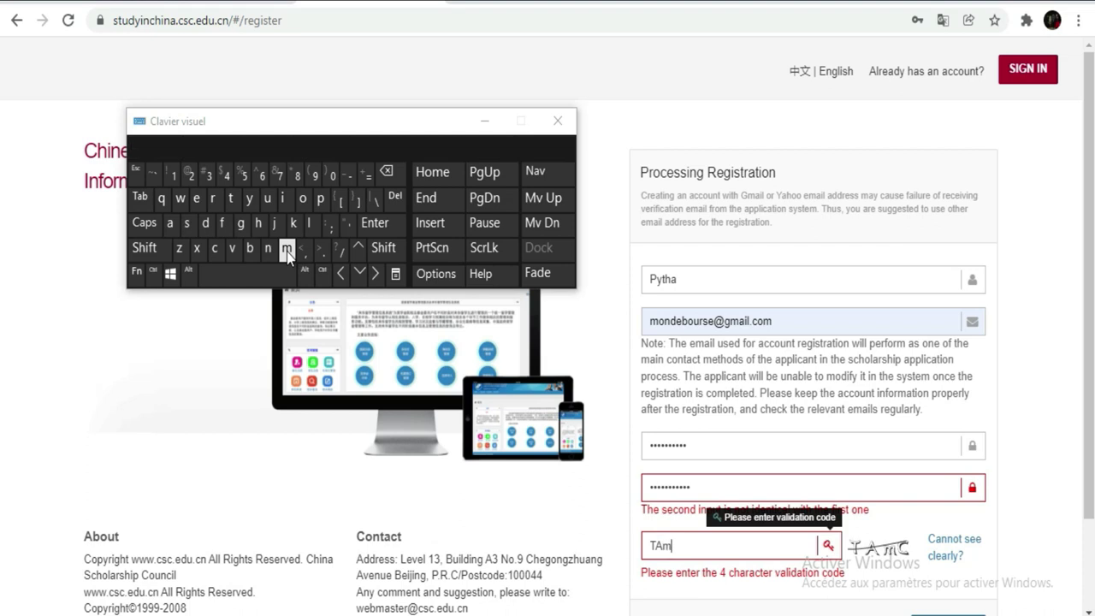
pyautogui.click(144, 248)
pyautogui.click(215, 248)
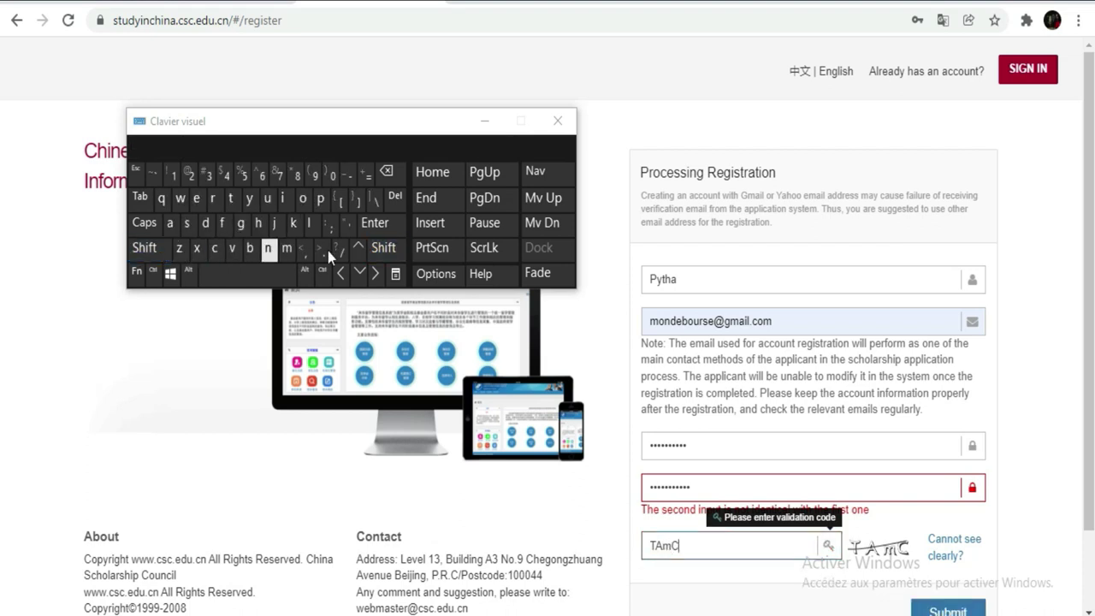
# Step: Replace the Password field entry by entering the account password again so it matches the Confirm Password field
pyautogui.scroll(-1, 820, 358)
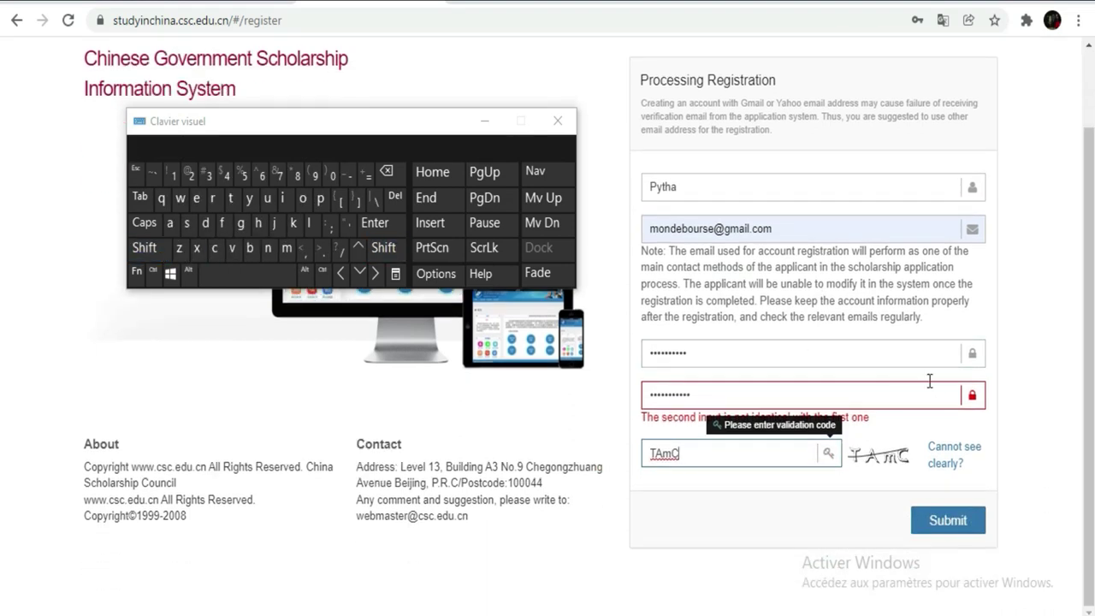
pyautogui.doubleClick(702, 351)
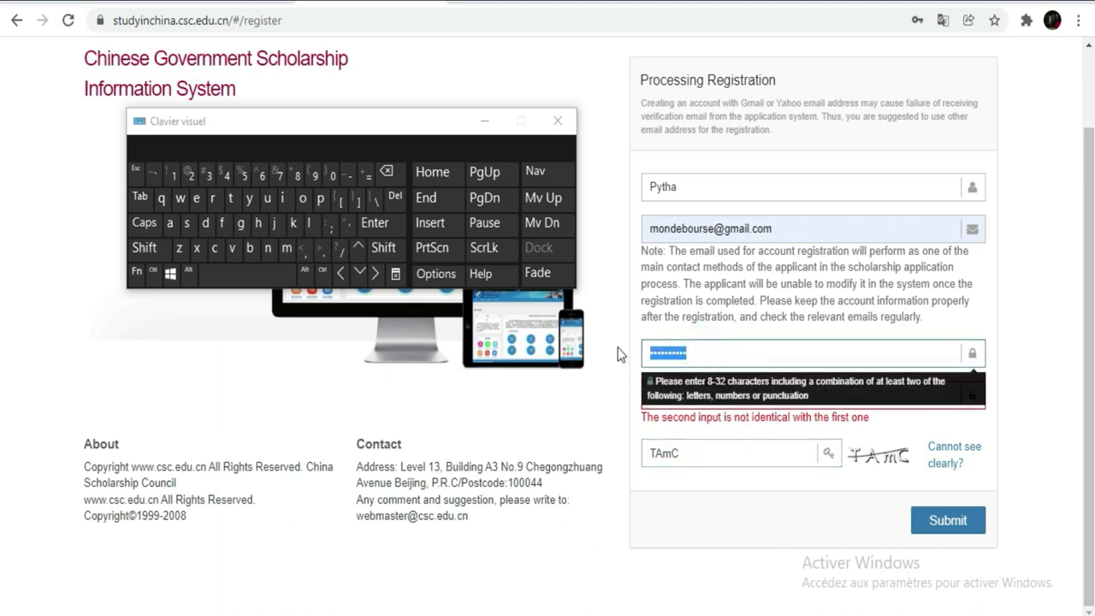
pyautogui.click(145, 248)
pyautogui.click(302, 201)
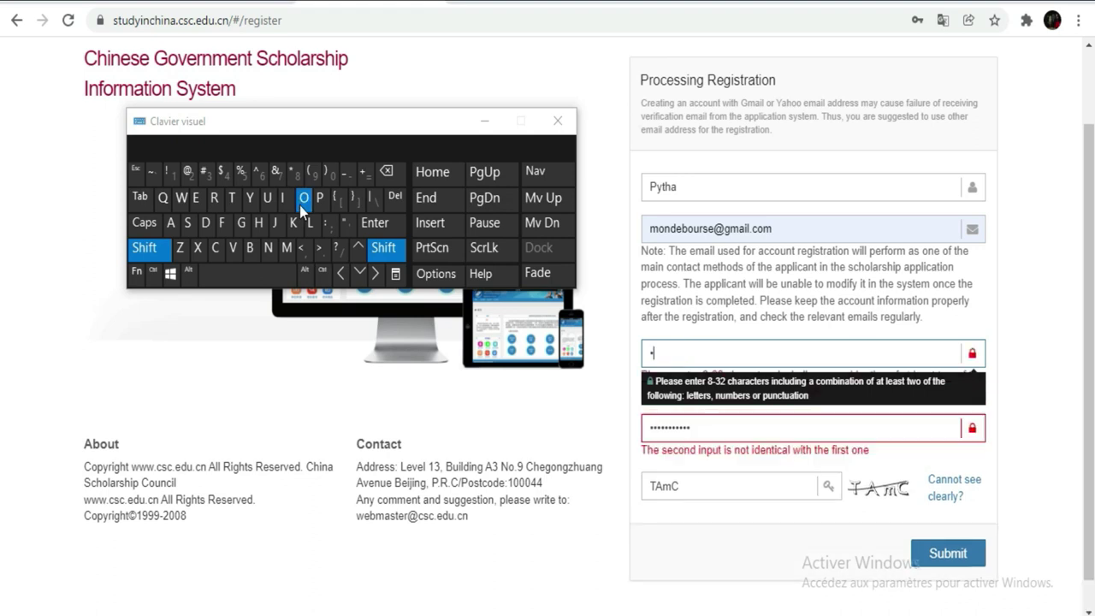
pyautogui.click(279, 227)
pyautogui.click(283, 199)
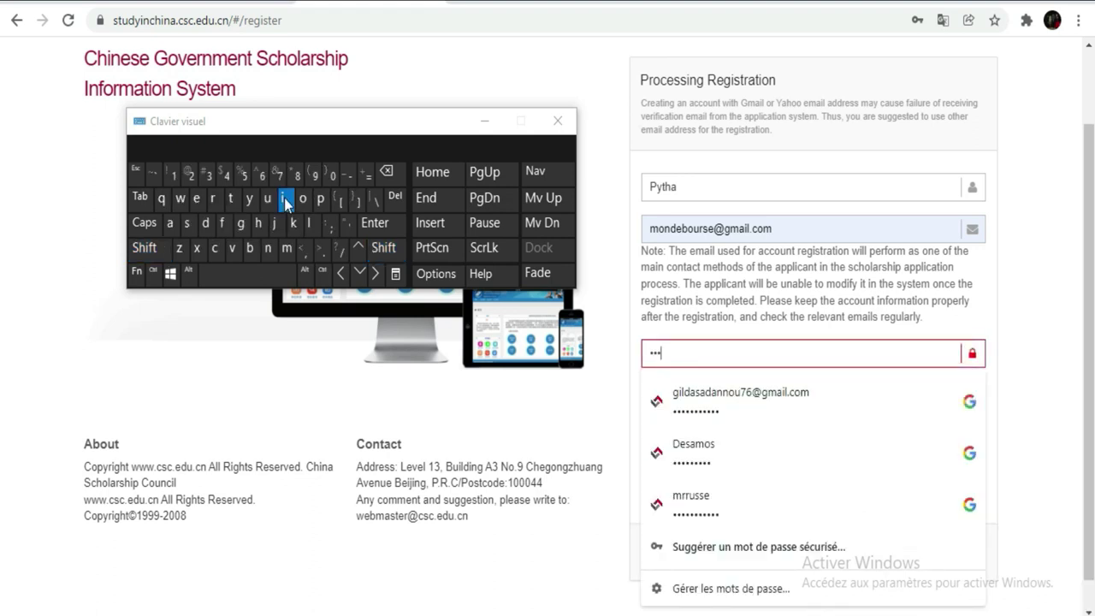
pyautogui.click(301, 198)
pyautogui.click(284, 199)
pyautogui.click(194, 182)
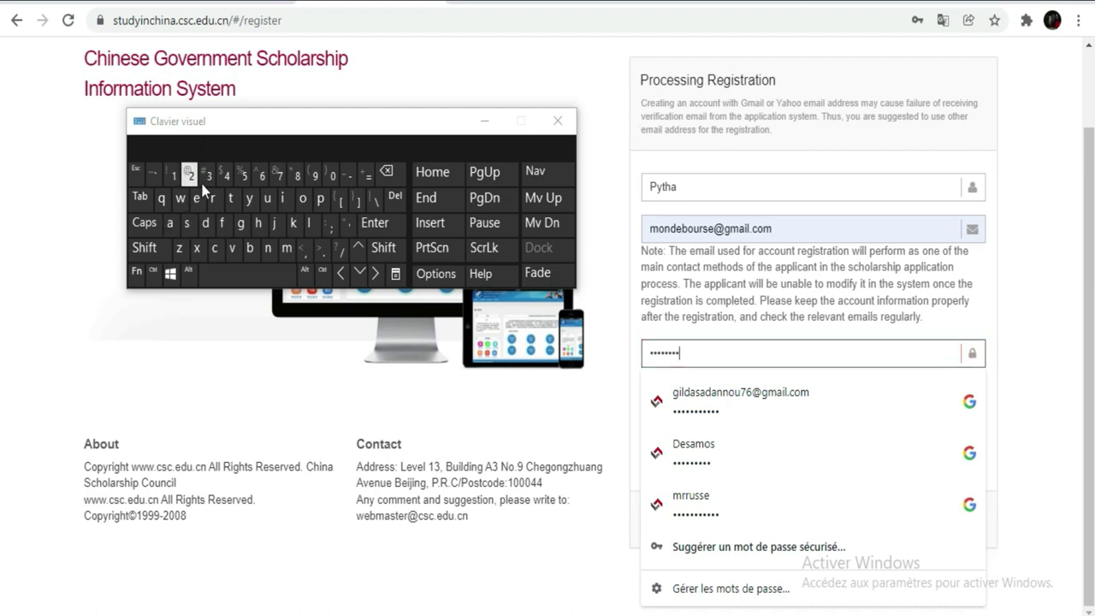
pyautogui.click(192, 180)
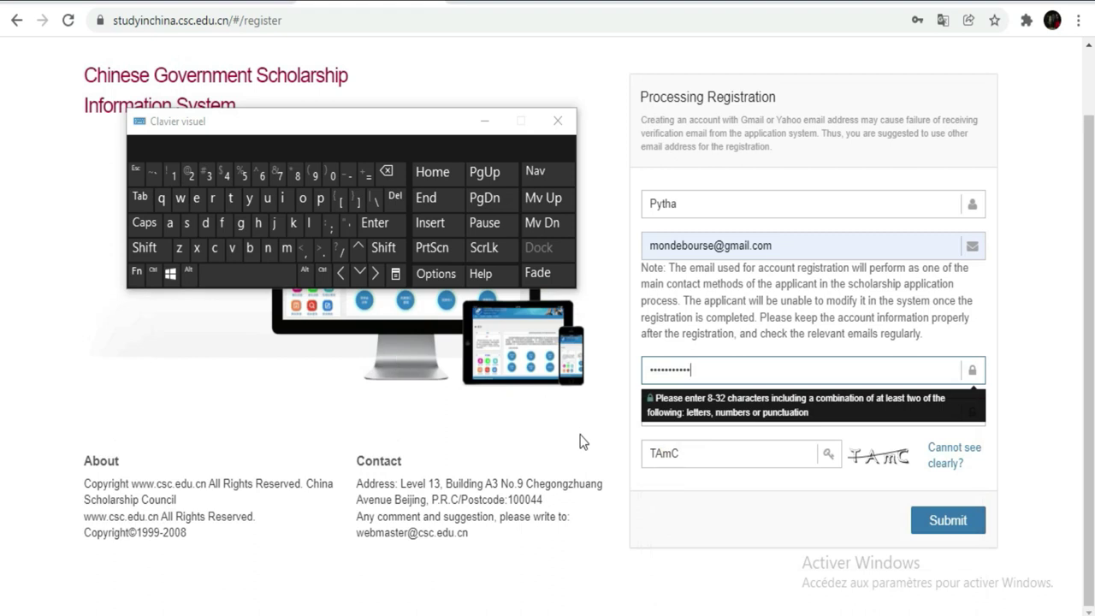
pyautogui.click(621, 531)
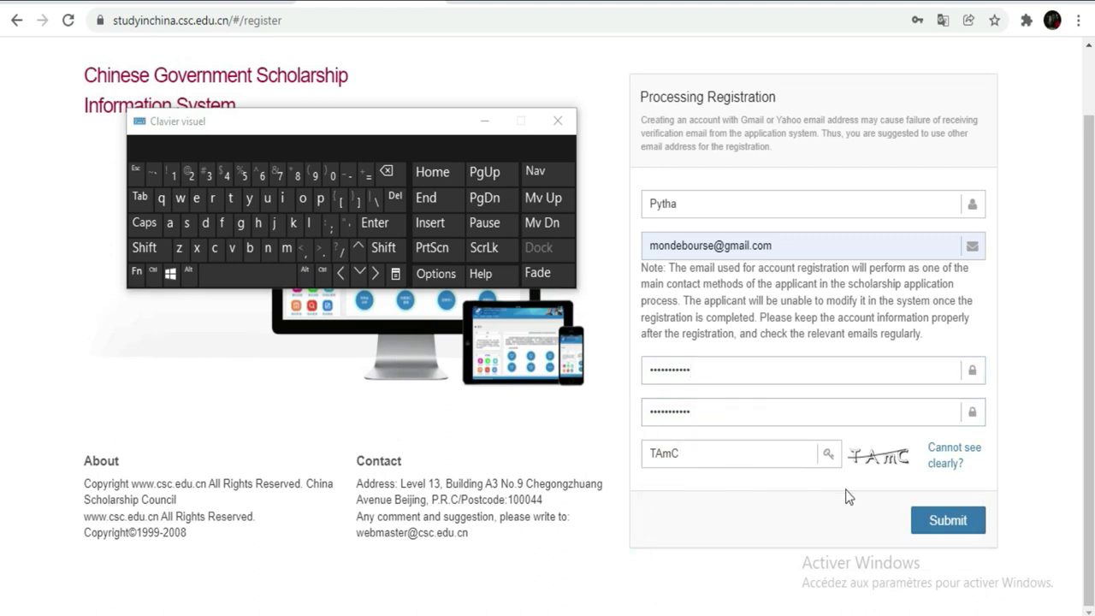
# Step: Try to submit the registration form, and request a new validation code image
pyautogui.click(938, 532)
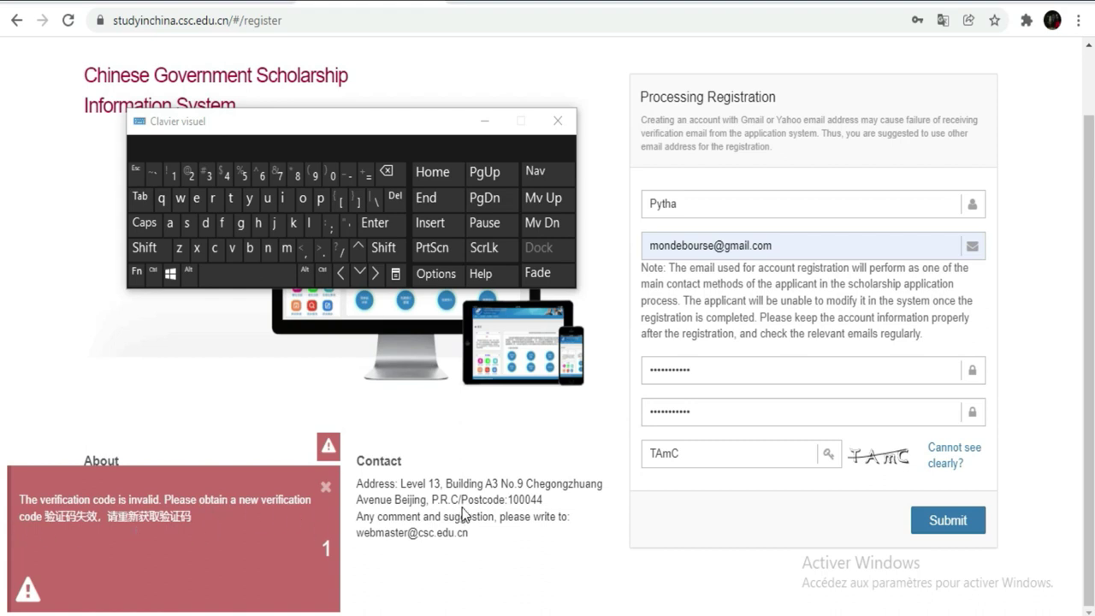
pyautogui.click(688, 454)
pyautogui.doubleClick(688, 454)
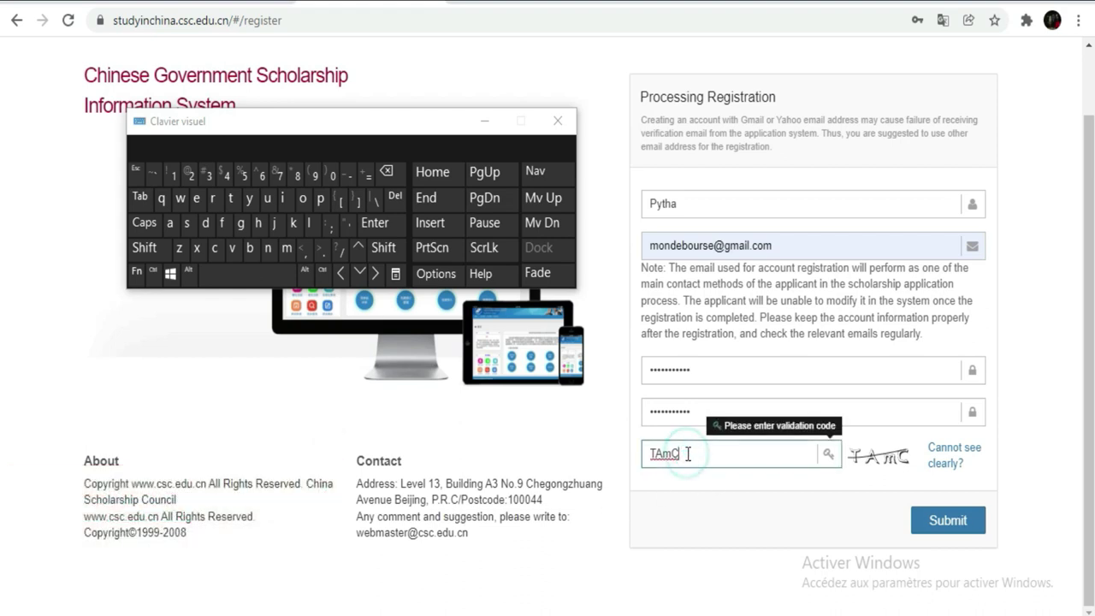
pyautogui.click(943, 454)
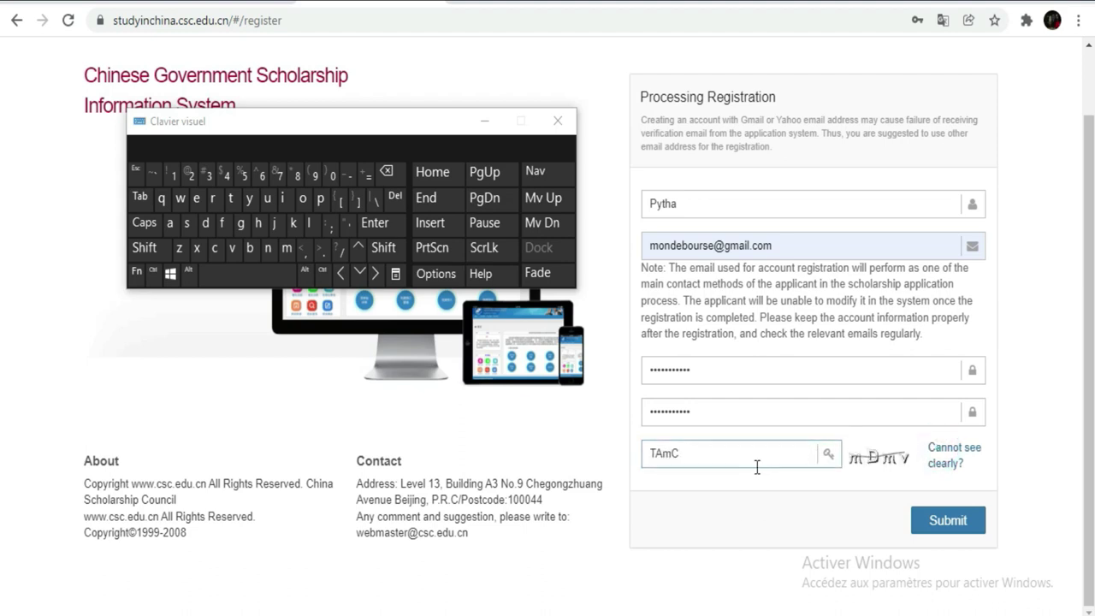
# Step: Replace the Validation Code entry with the four characters of the new code image, matching upper and lower case
pyautogui.doubleClick(694, 455)
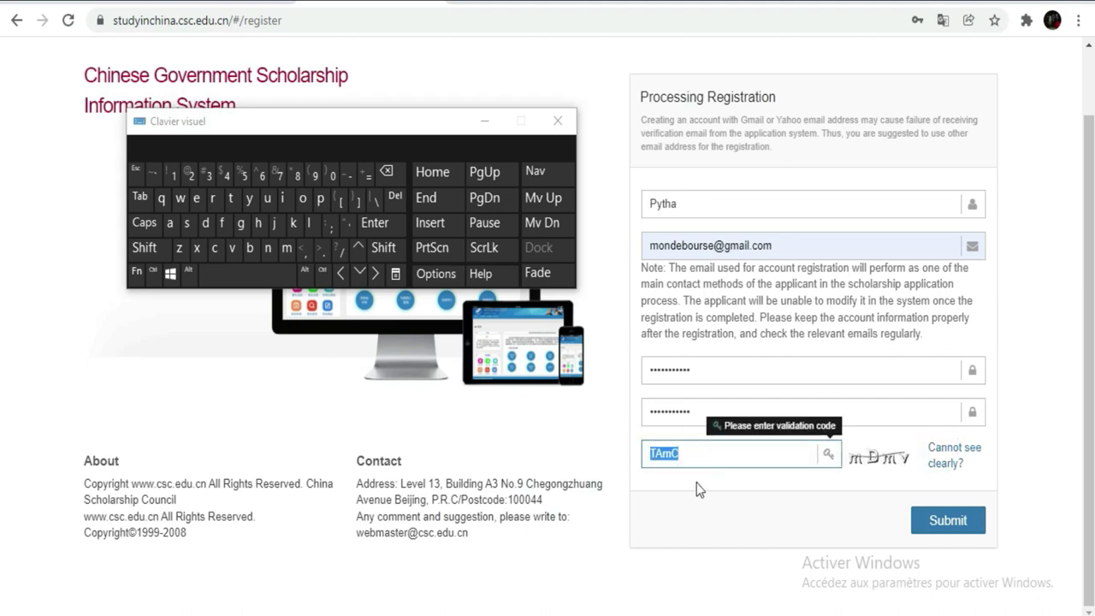
pyautogui.click(284, 254)
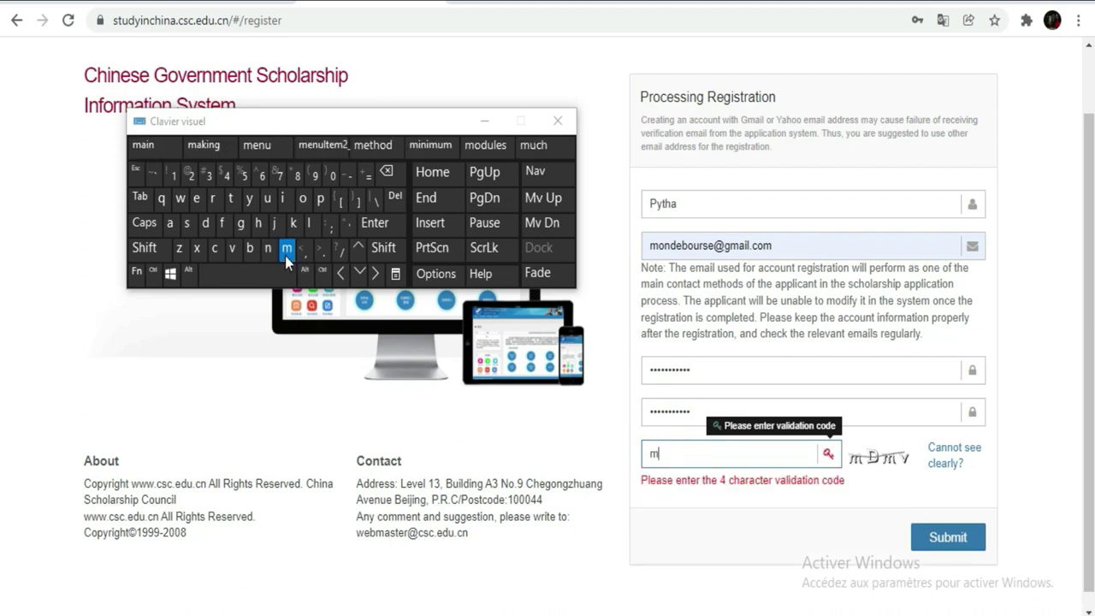
pyautogui.click(144, 250)
pyautogui.click(206, 223)
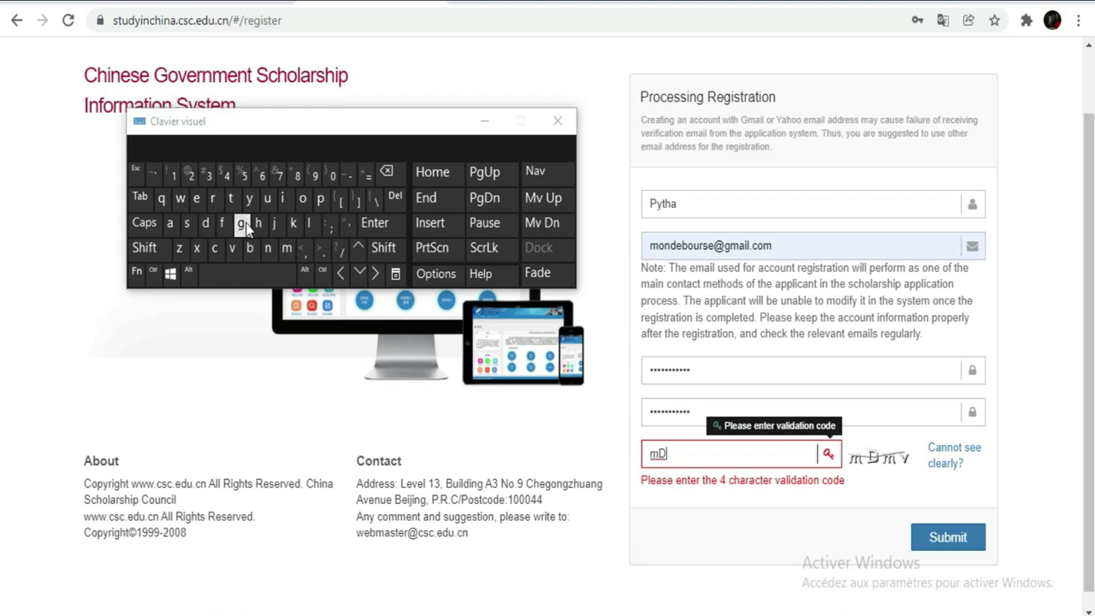
pyautogui.click(286, 248)
pyautogui.click(232, 249)
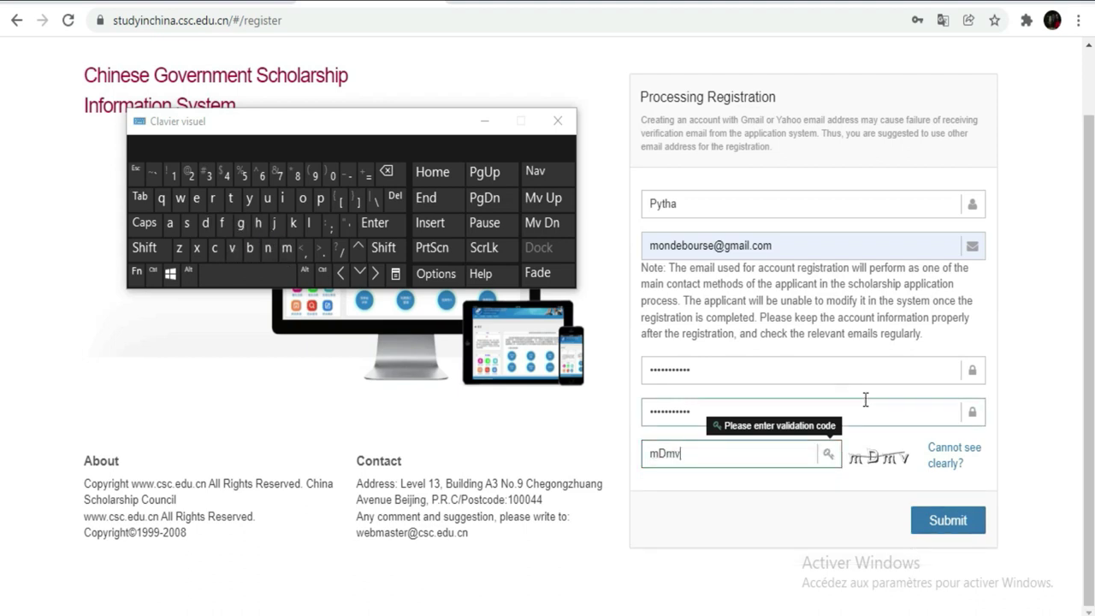
# Step: Submit the completed registration form and save the new account's login in the browser's password manager
pyautogui.click(941, 532)
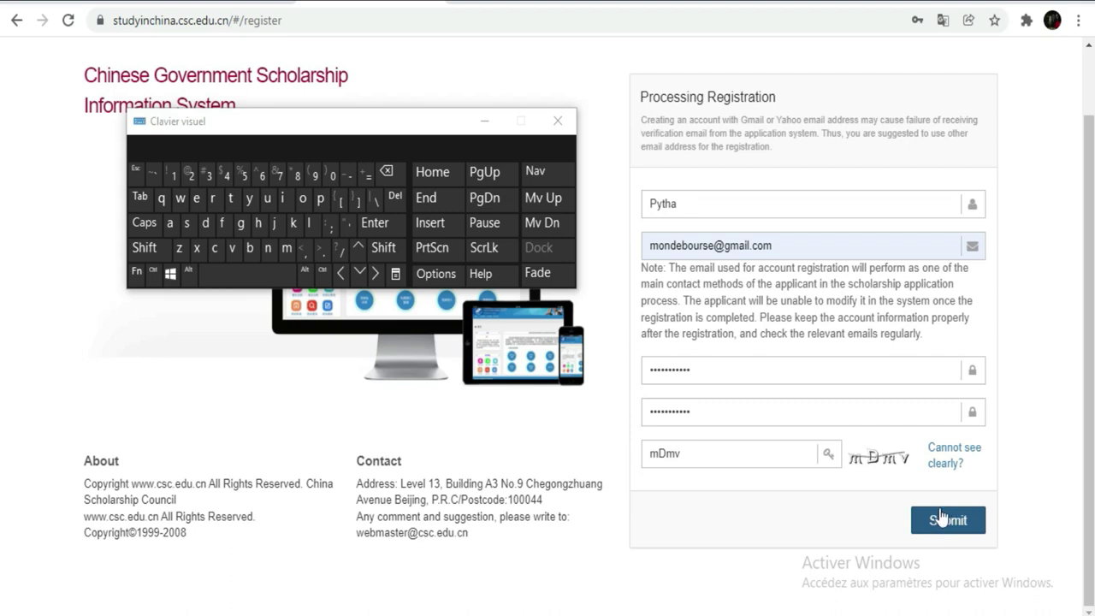
pyautogui.click(940, 518)
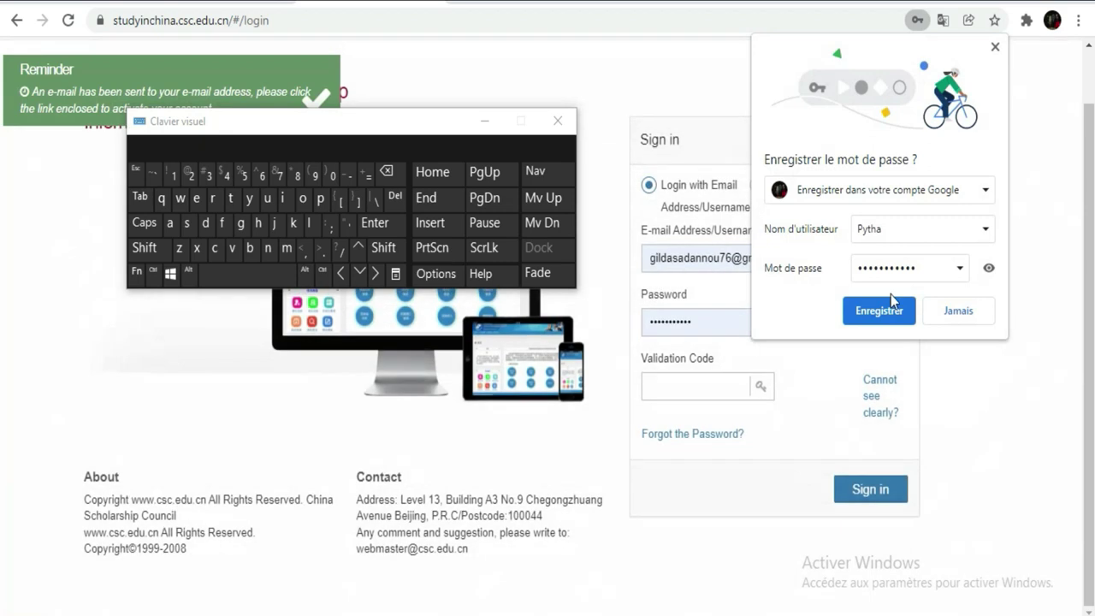
pyautogui.click(879, 313)
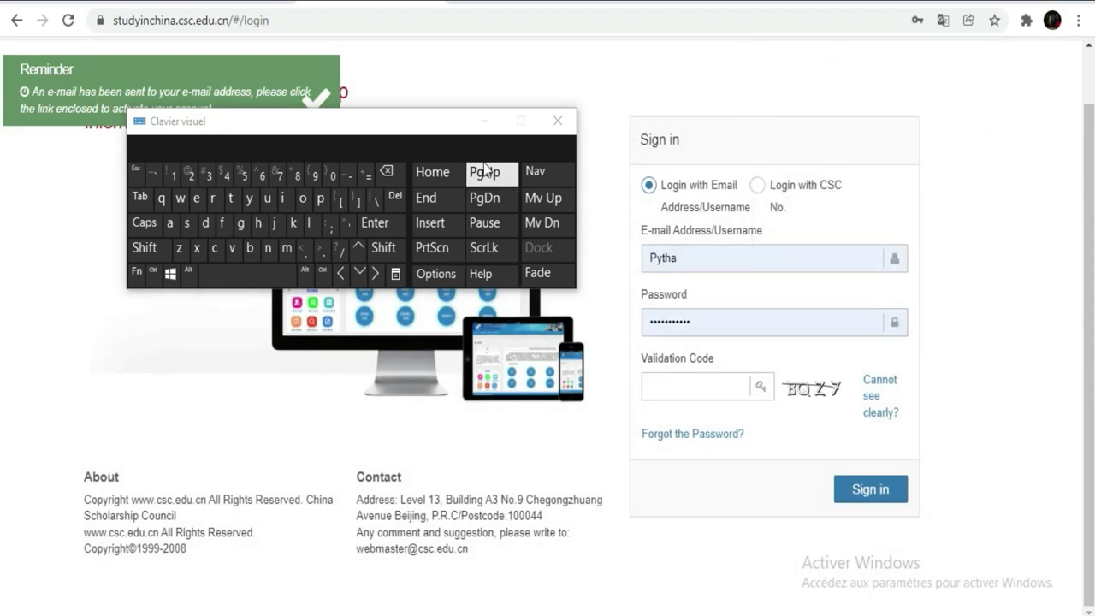
# Step: Switch to the Tongji University International Student Service System sign-in page and reposition the on-screen keyboard clear of the sign-in form
pyautogui.moveTo(458, 135); pyautogui.dragTo(445, 268)
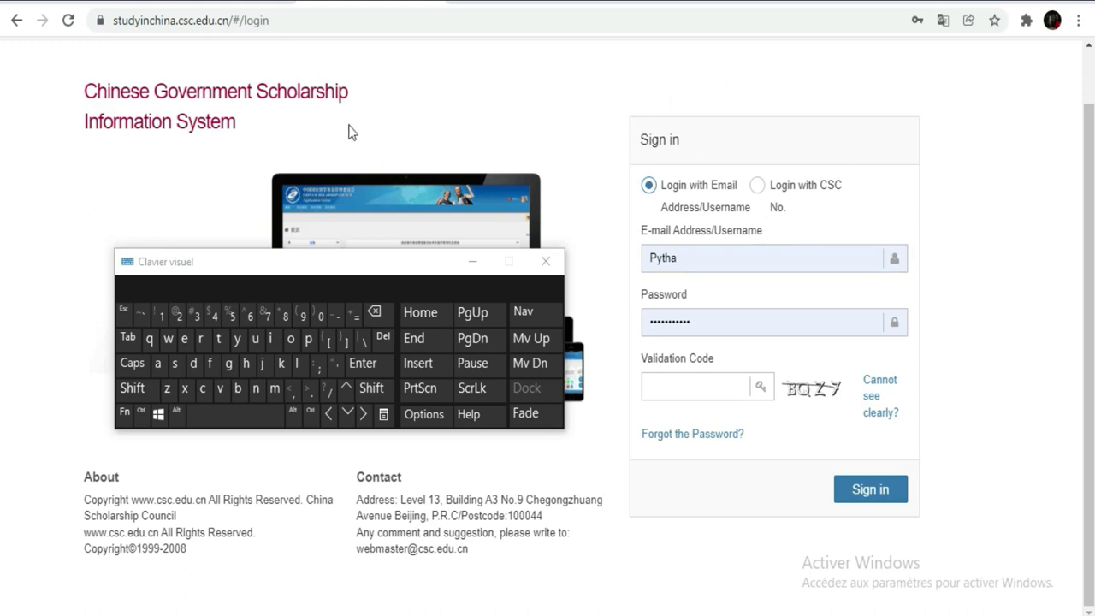
pyautogui.hotkey('ctrl', 'Tab')
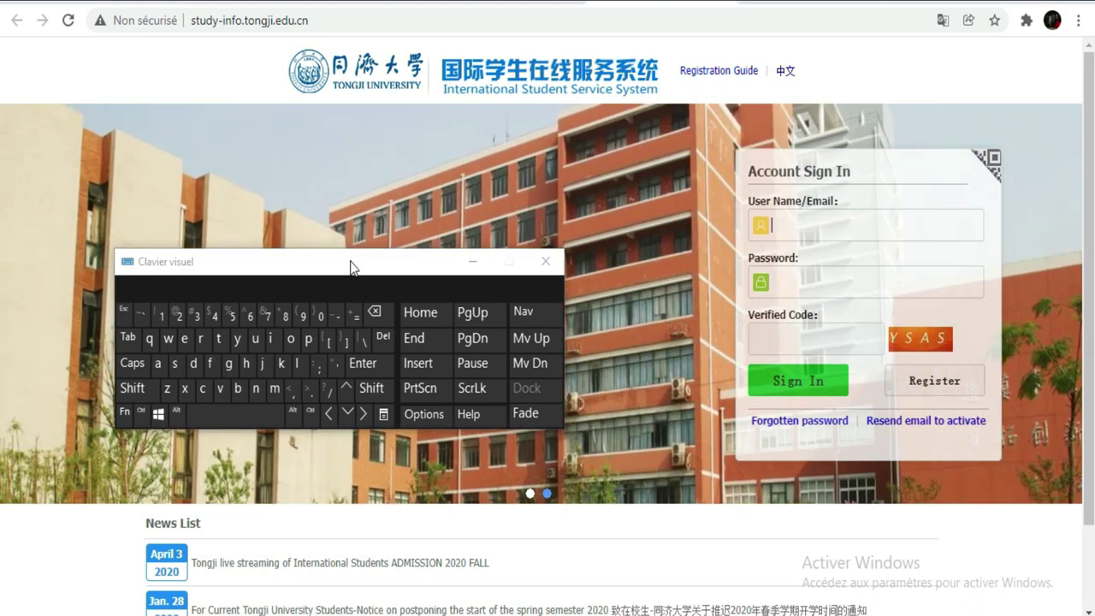
pyautogui.moveTo(345, 278); pyautogui.dragTo(407, 219)
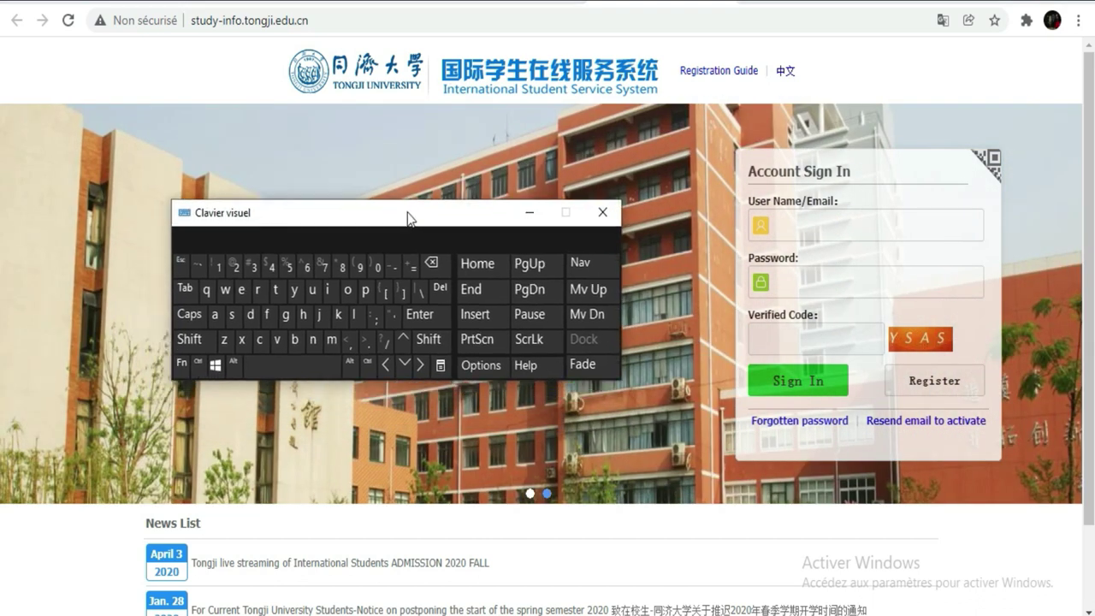